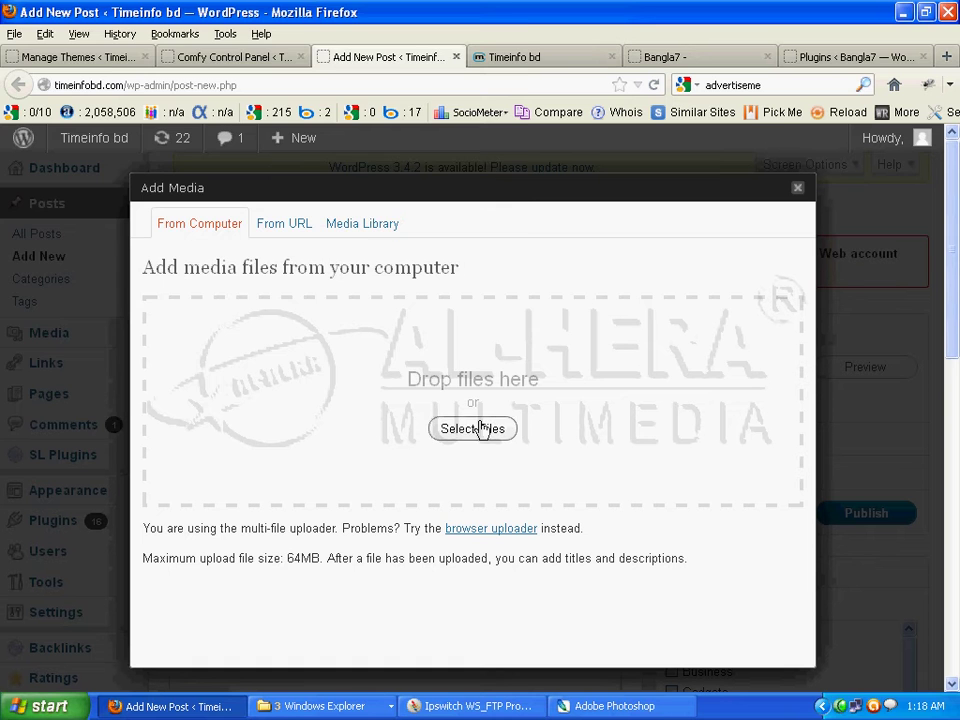
- Upload advertiseme.jpg from the Desktop to the post's media and review its attachment details
left_click(489, 428)
left_click(49, 185)
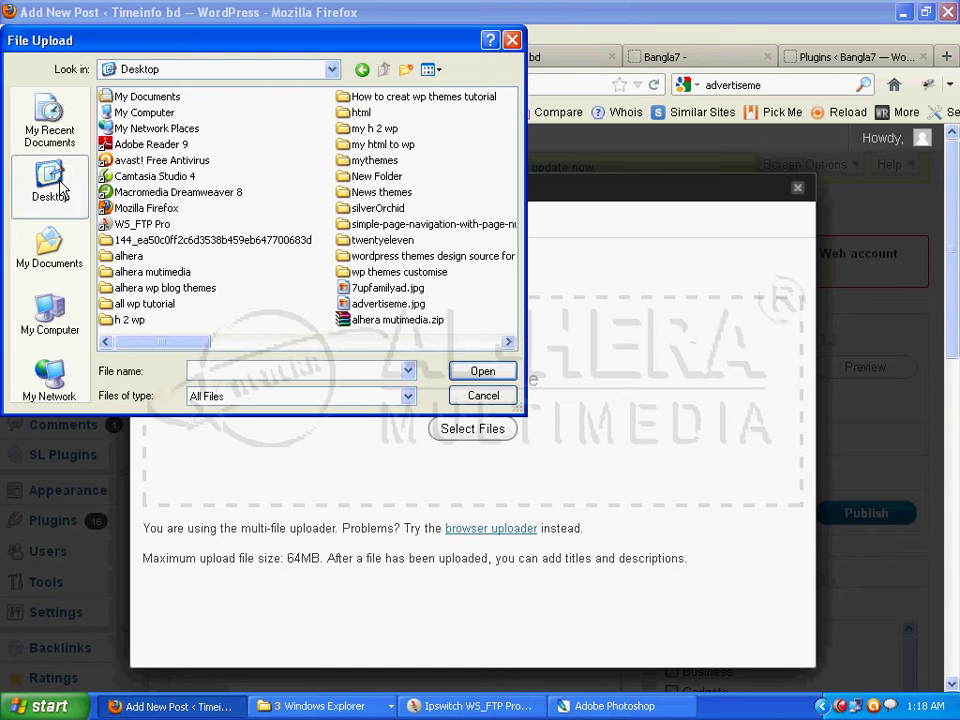
left_click(429, 69)
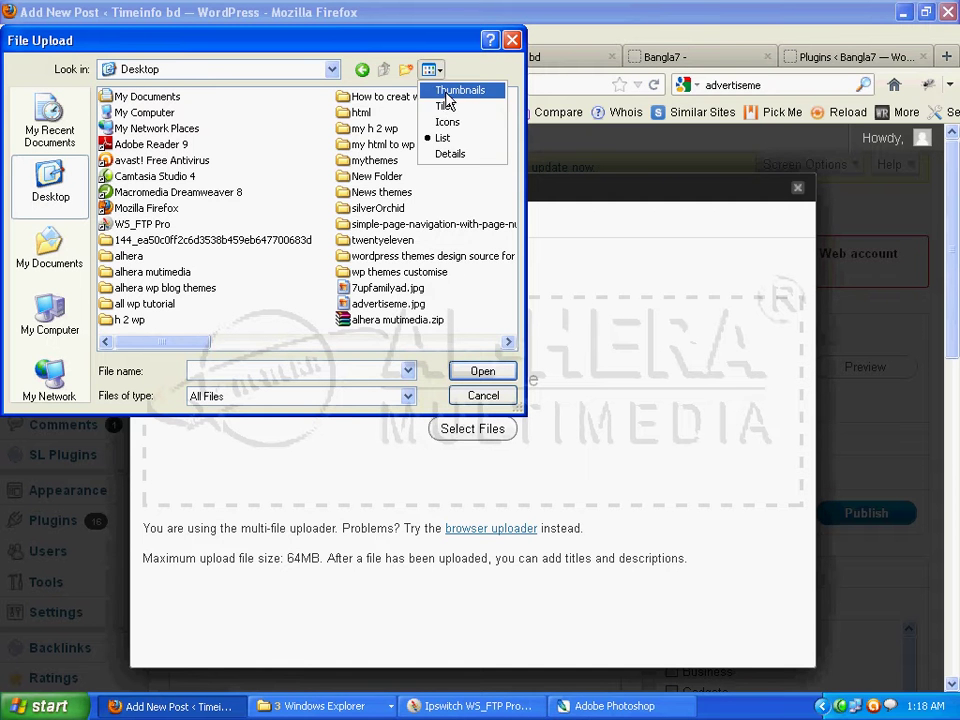
left_click(458, 90)
scroll(461, 160, "down", 8)
scroll(461, 162, "down", 2)
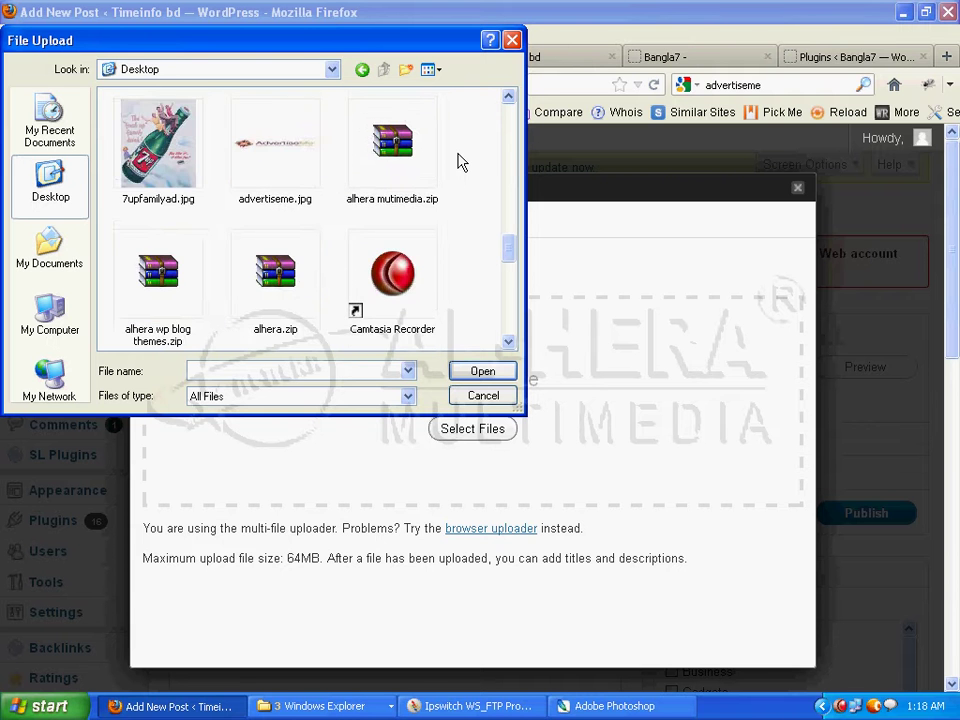
scroll(461, 162, "up", 2)
left_click_drag(460, 150, 480, 229)
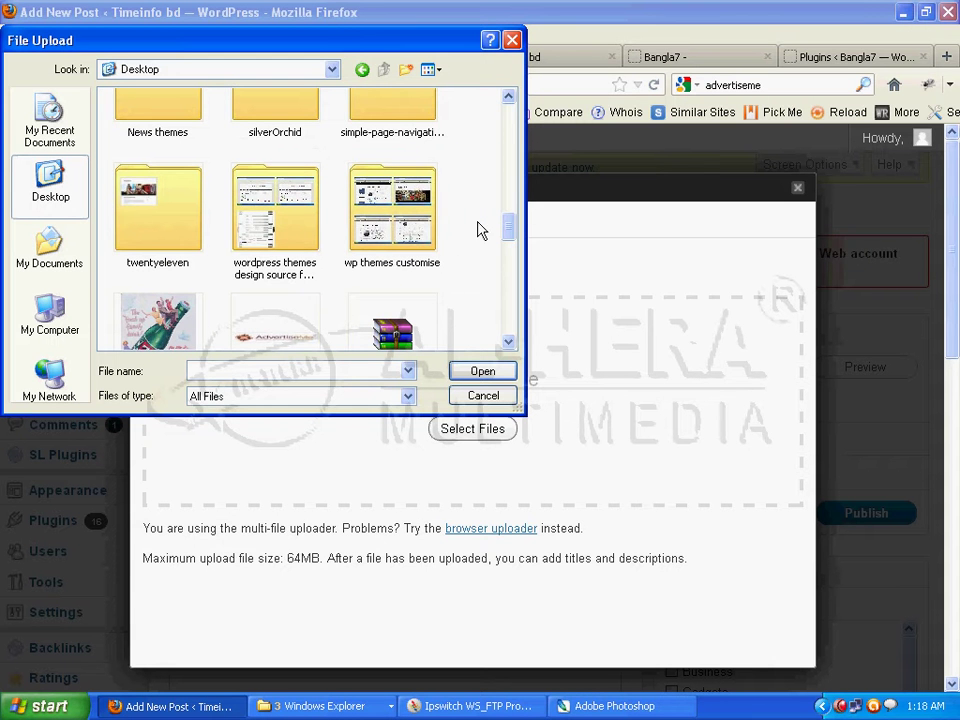
left_click(304, 335)
left_click(479, 372)
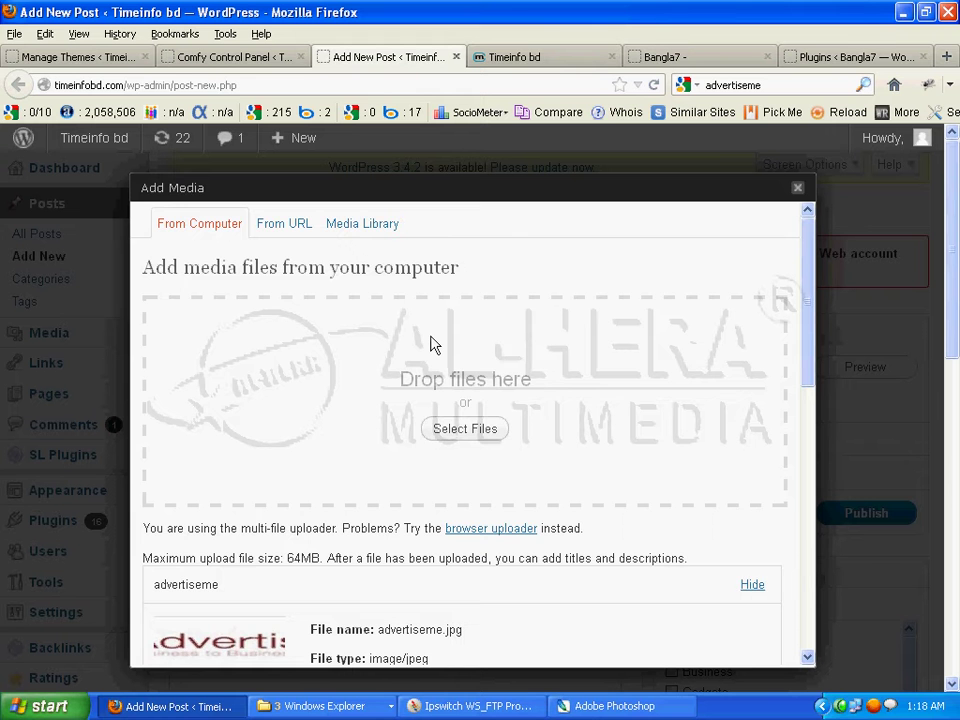
scroll(430, 340, "down", 6)
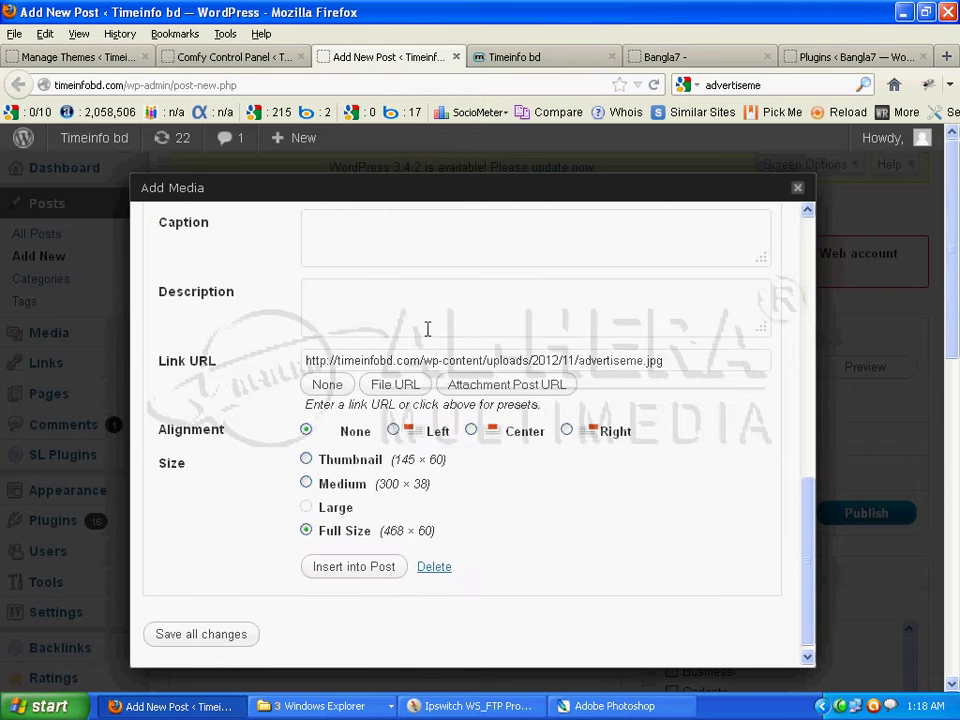
scroll(427, 332, "up", 3)
scroll(427, 330, "down", 5)
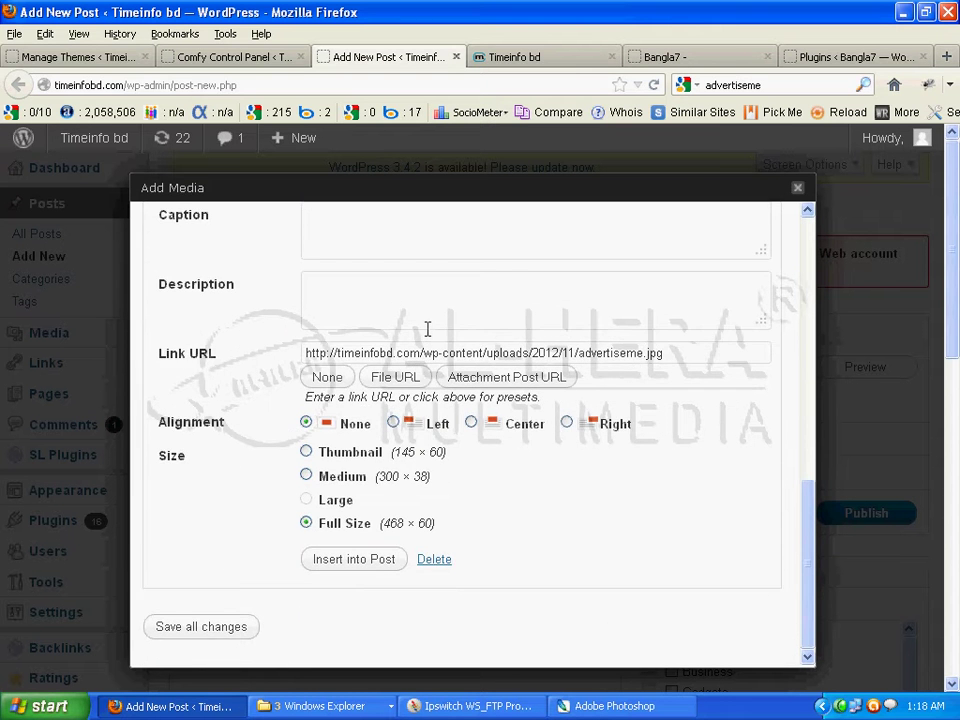
scroll(427, 330, "up", 6)
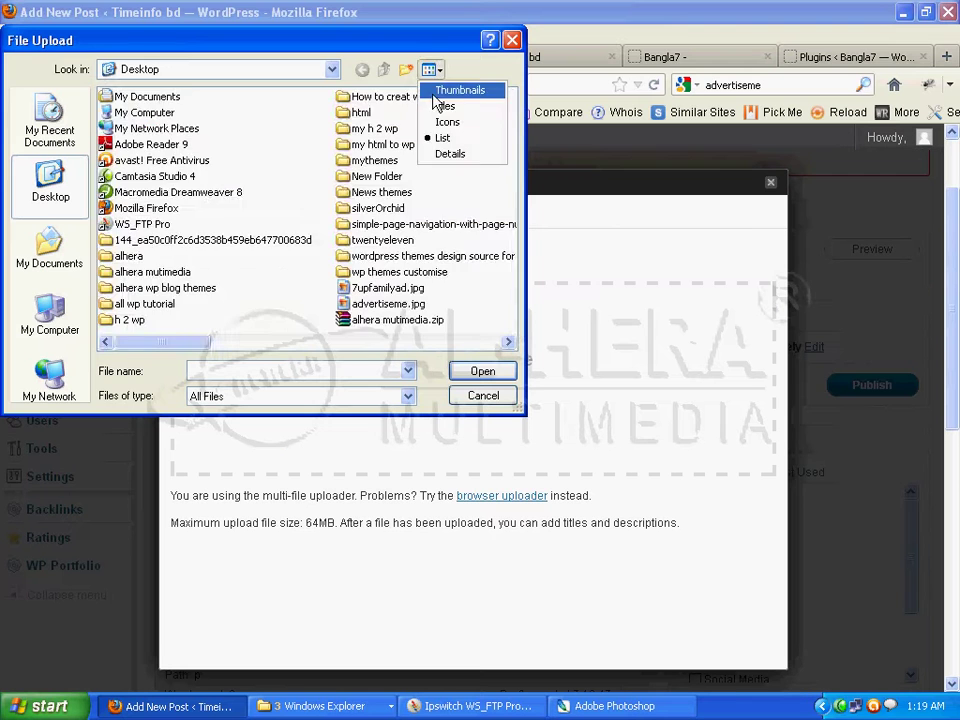
- Upload 7upfamilyad.jpg from the Desktop and insert it into the post at full size with no alignment
left_click(450, 91)
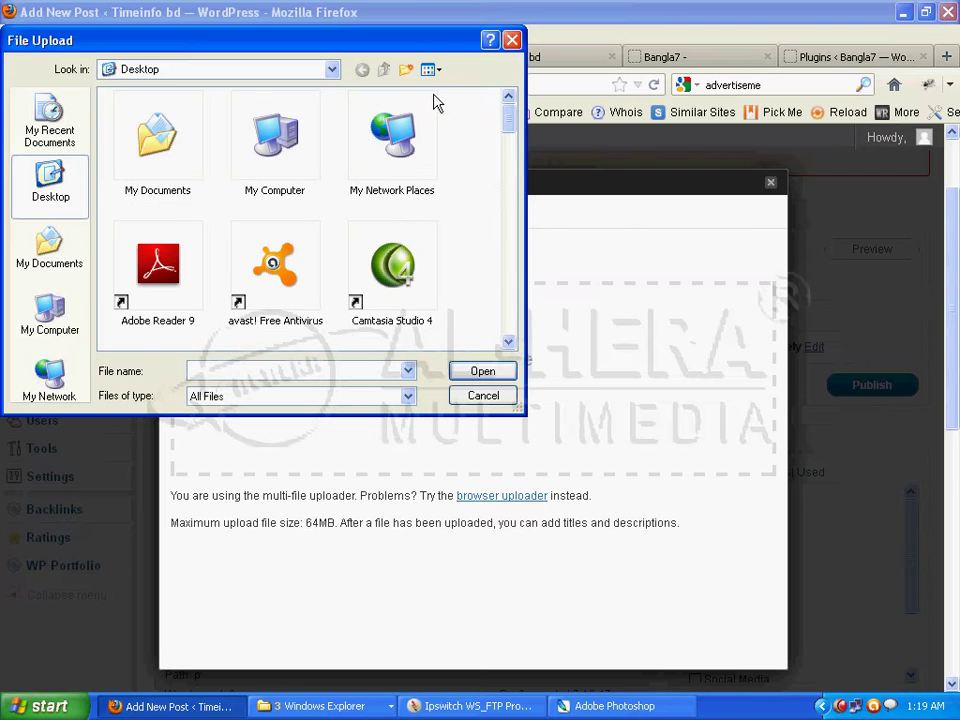
scroll(478, 170, "down", 8)
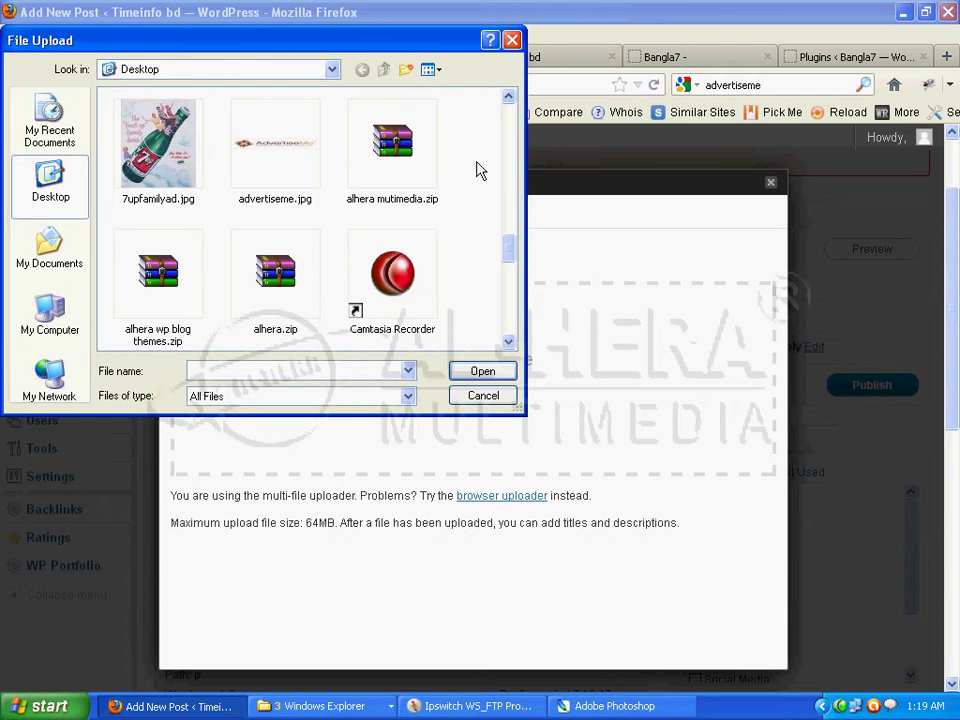
double_click(186, 195)
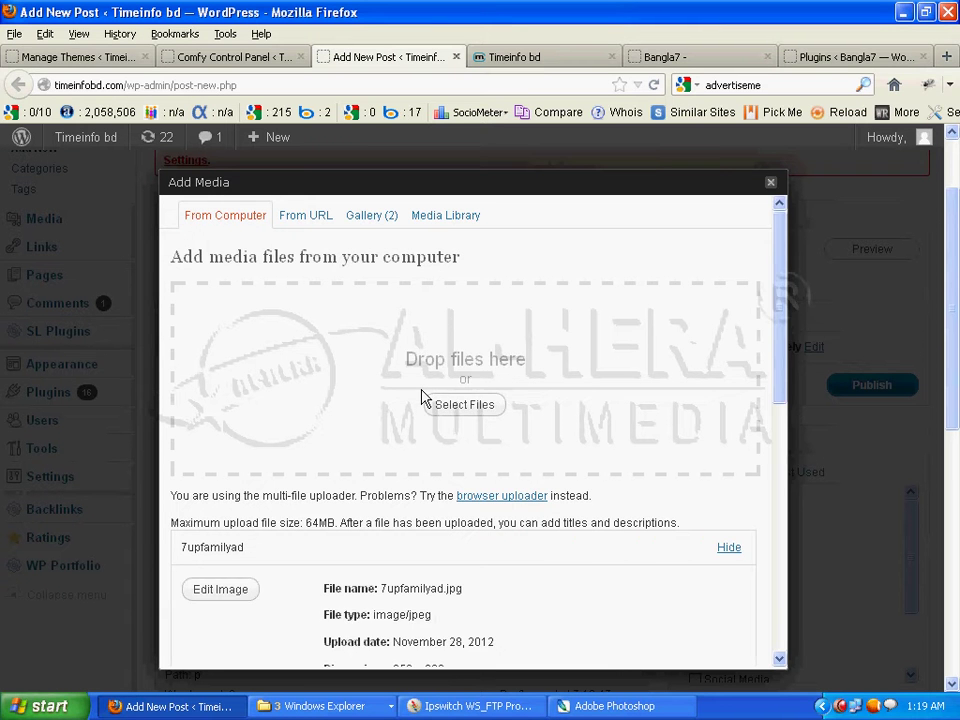
scroll(421, 392, "down", 10)
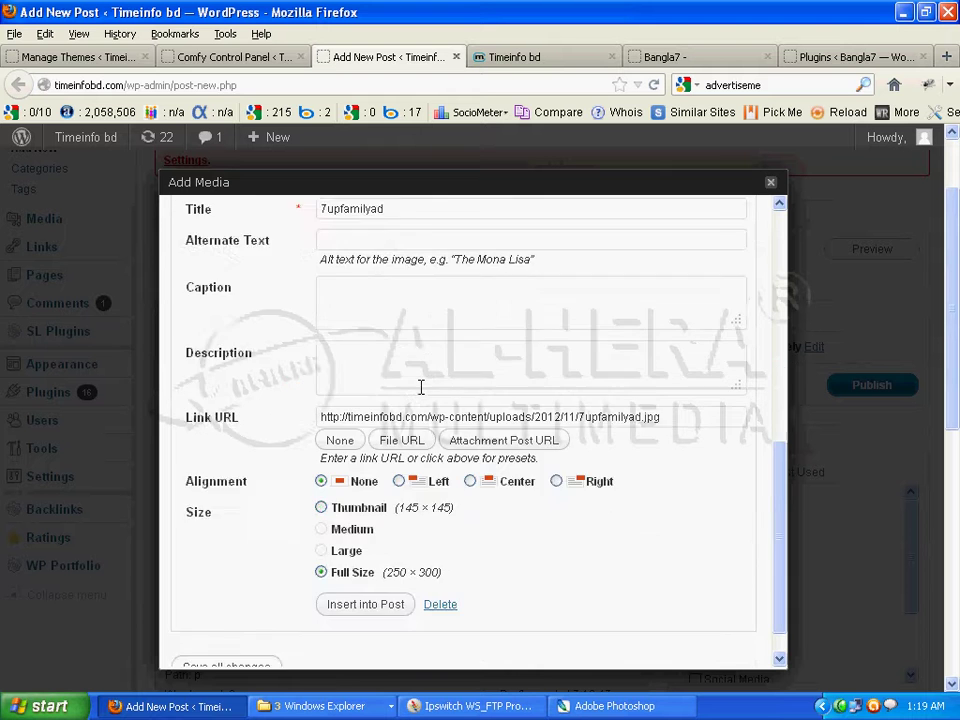
scroll(421, 390, "up", 5)
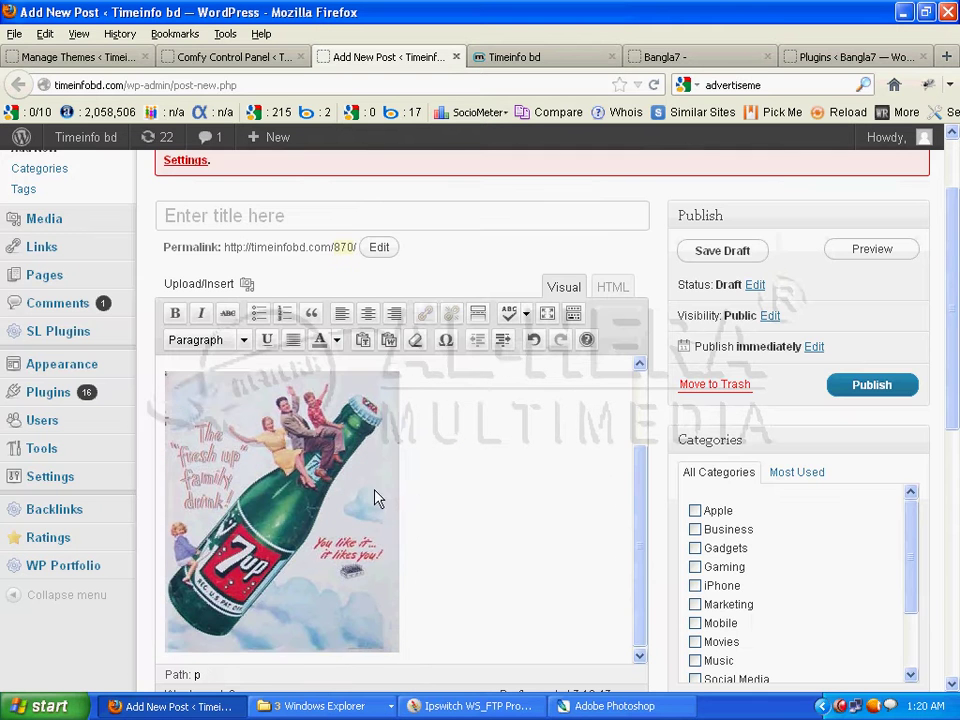
left_click(375, 499)
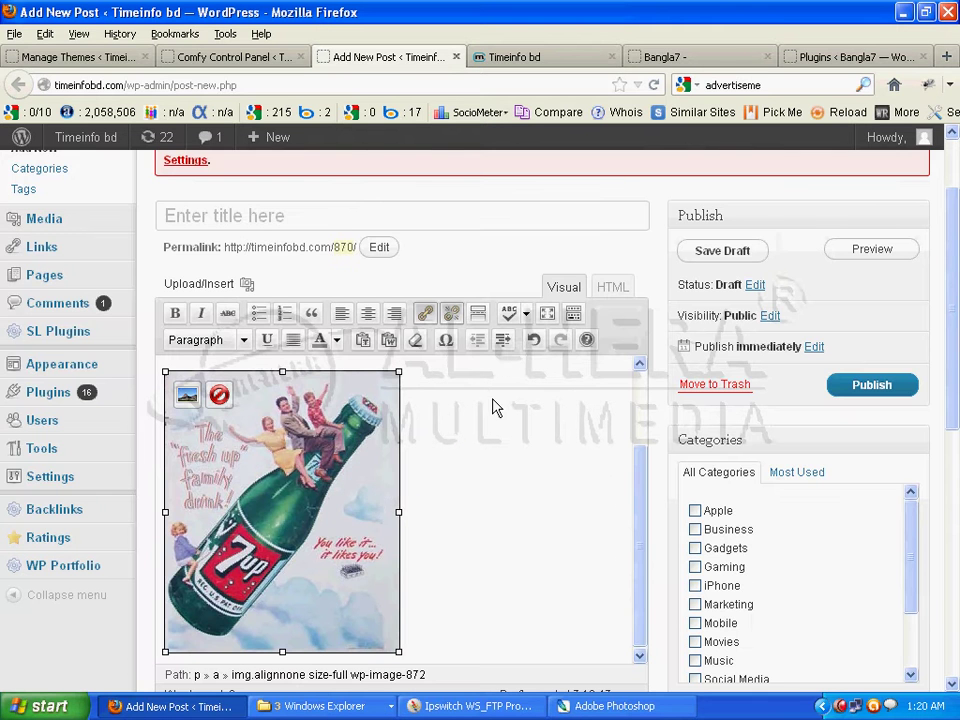
left_click(425, 313)
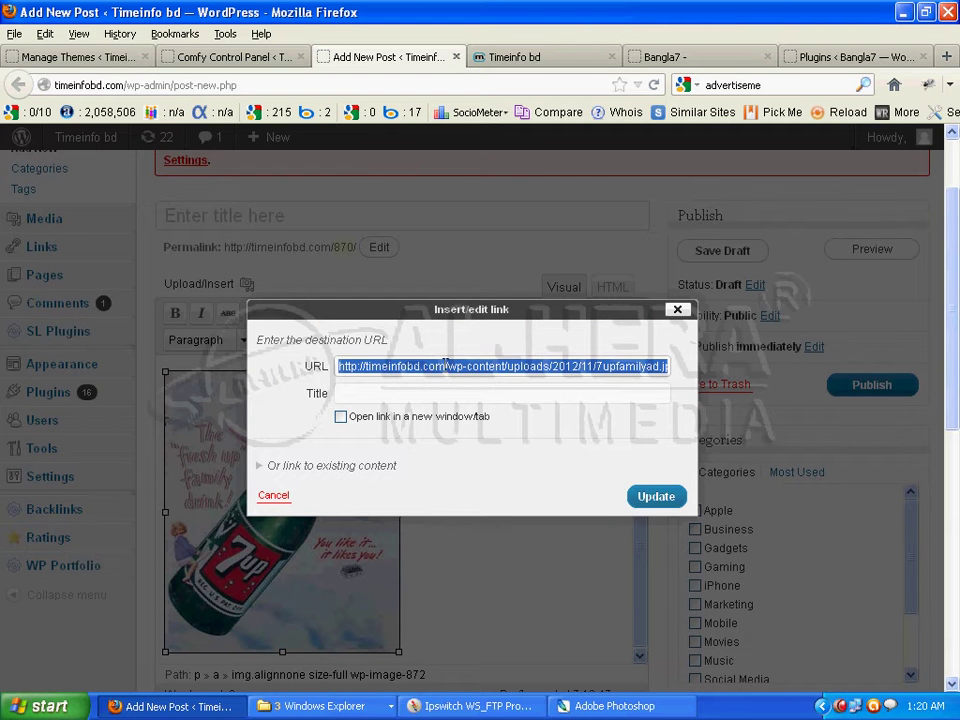
left_click_drag(440, 365, 716, 375)
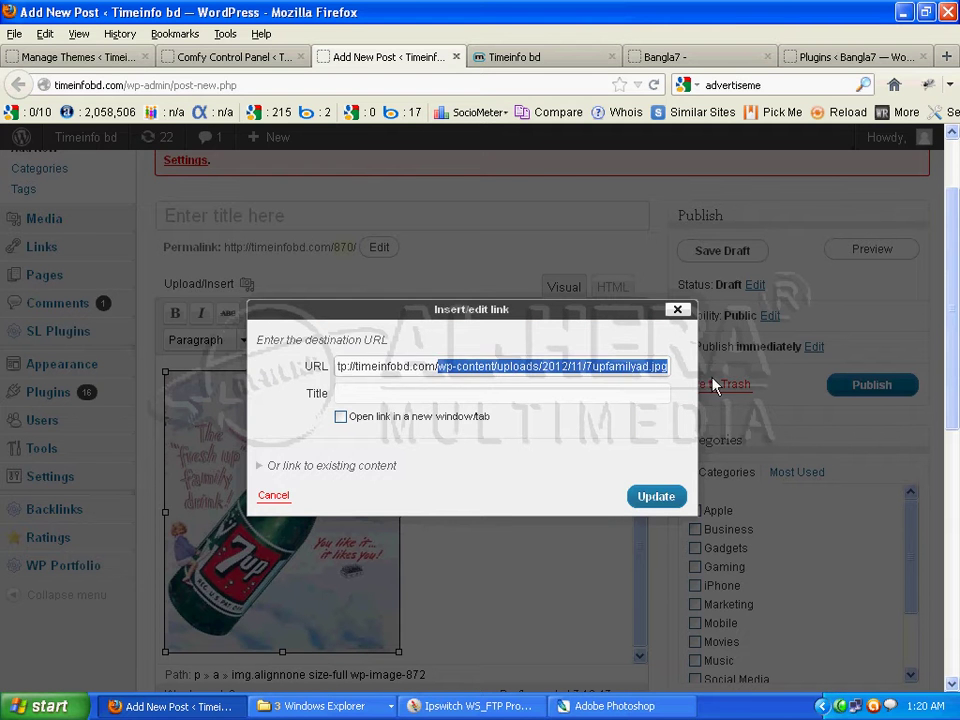
key("BackSpace")
left_click(654, 497)
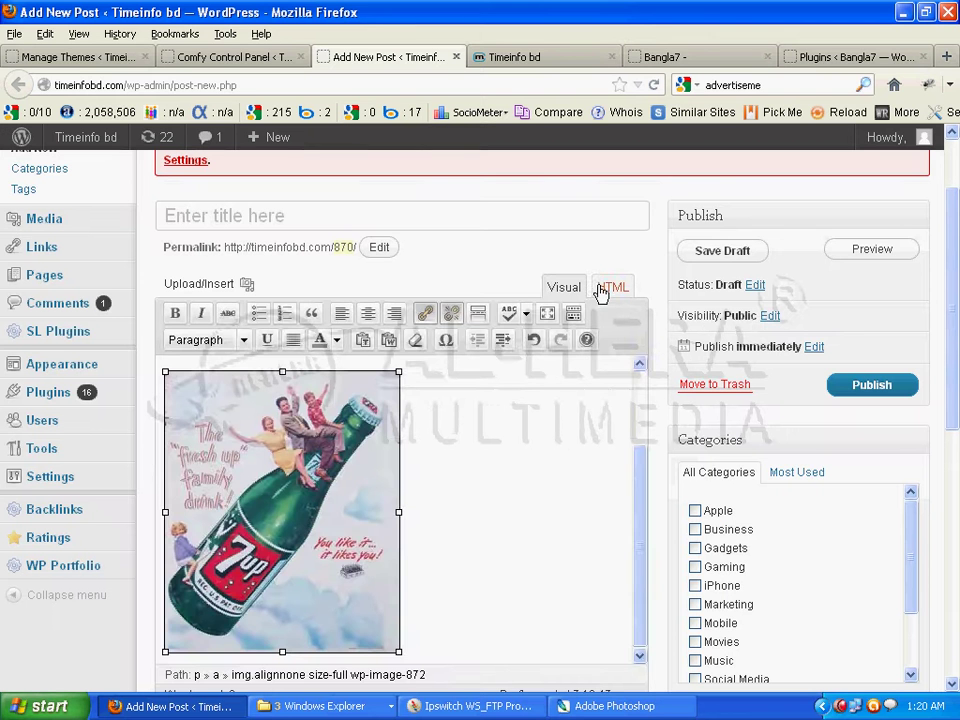
- Copy the linked 7upfamilyad image code from the post's HTML source and return to the visual editor
left_click(603, 288)
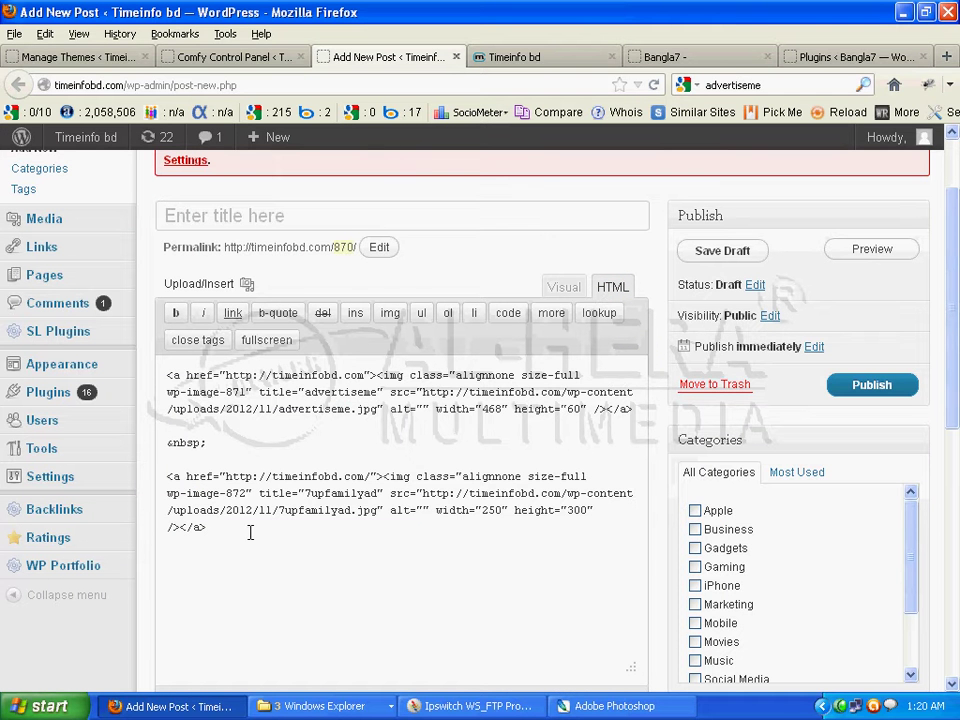
left_click_drag(250, 533, 167, 477)
right_click(222, 489)
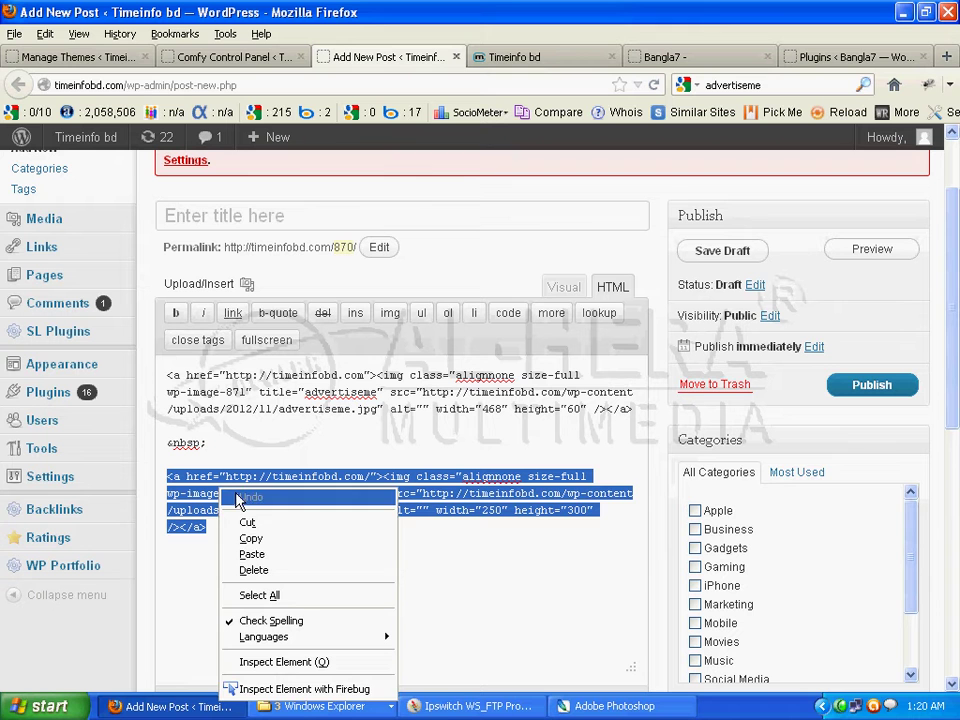
left_click(250, 539)
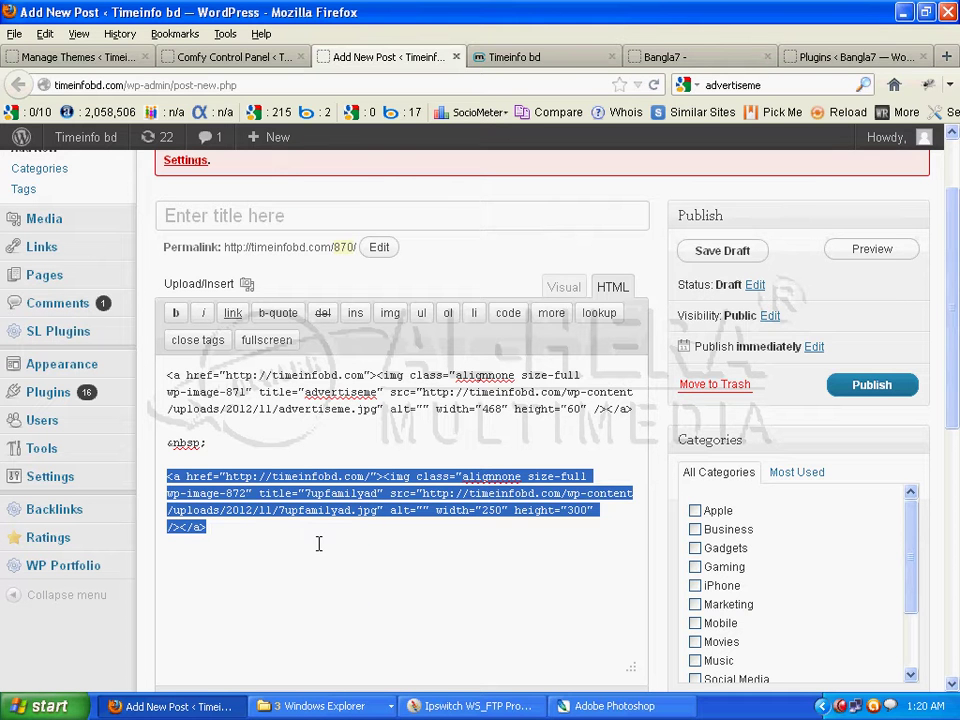
left_click(561, 290)
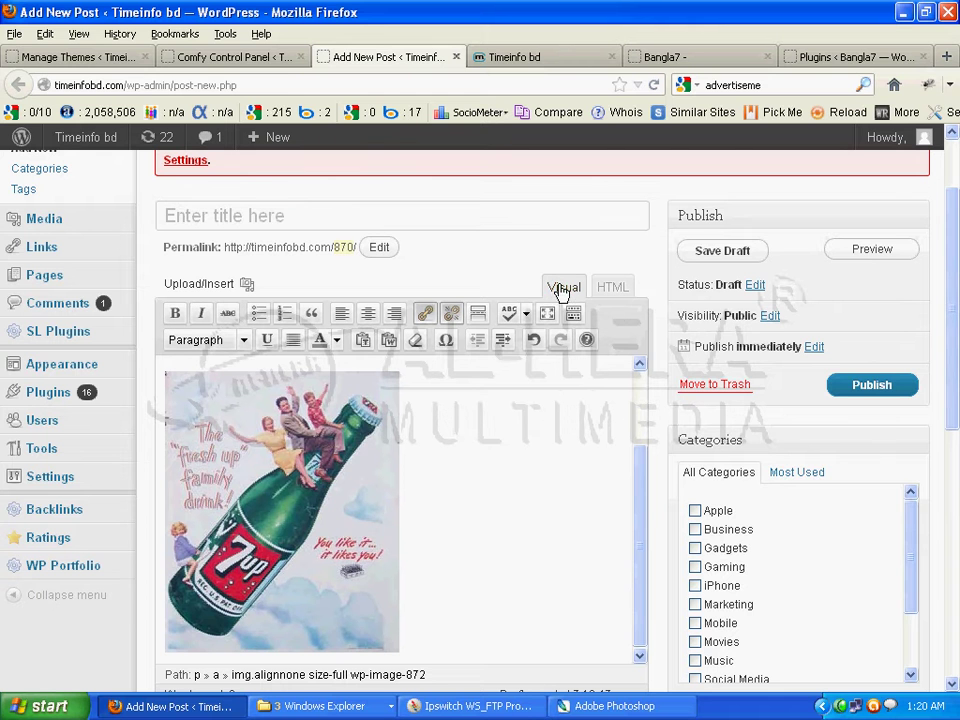
- Paste the copied image code as the sidebar advertisement code in the Comfy Control Panel's Ad Manager and save
left_click(272, 60)
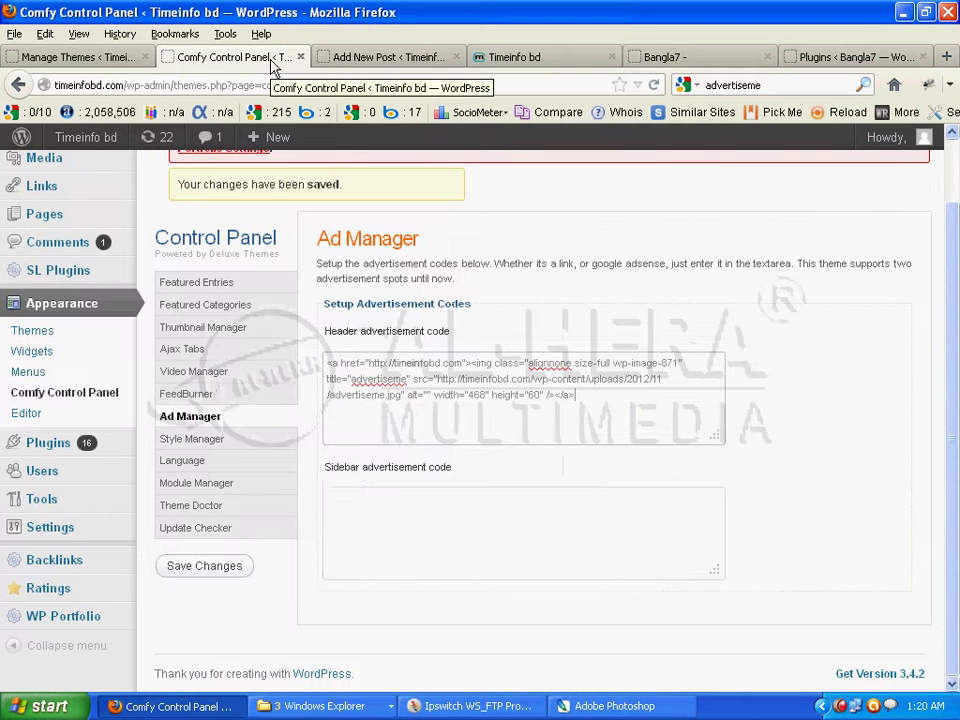
left_click(392, 508)
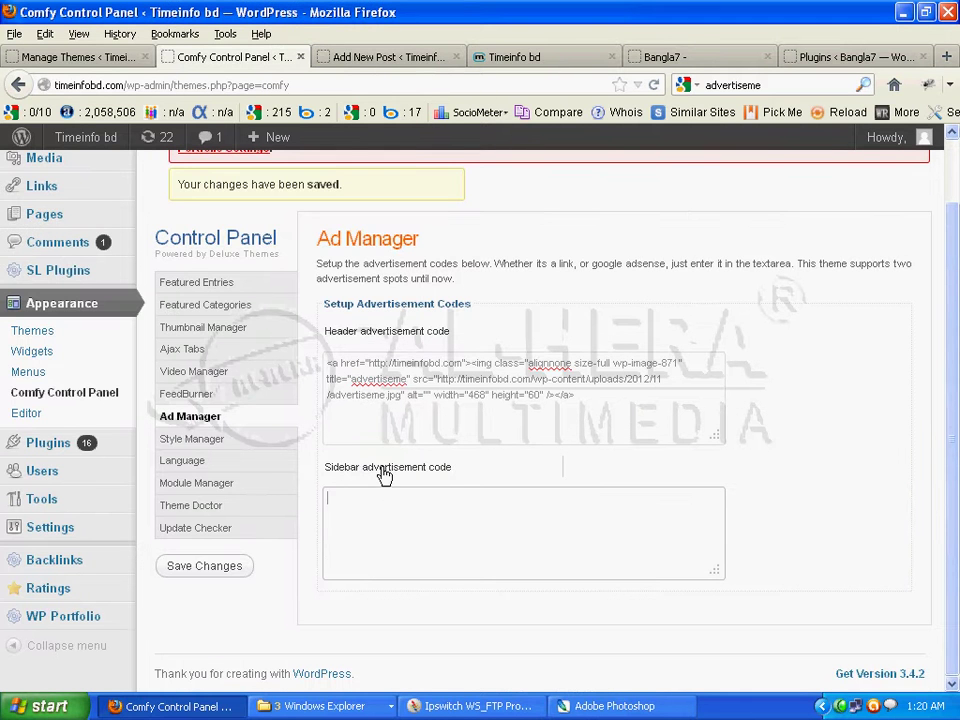
right_click(380, 518)
left_click(437, 377)
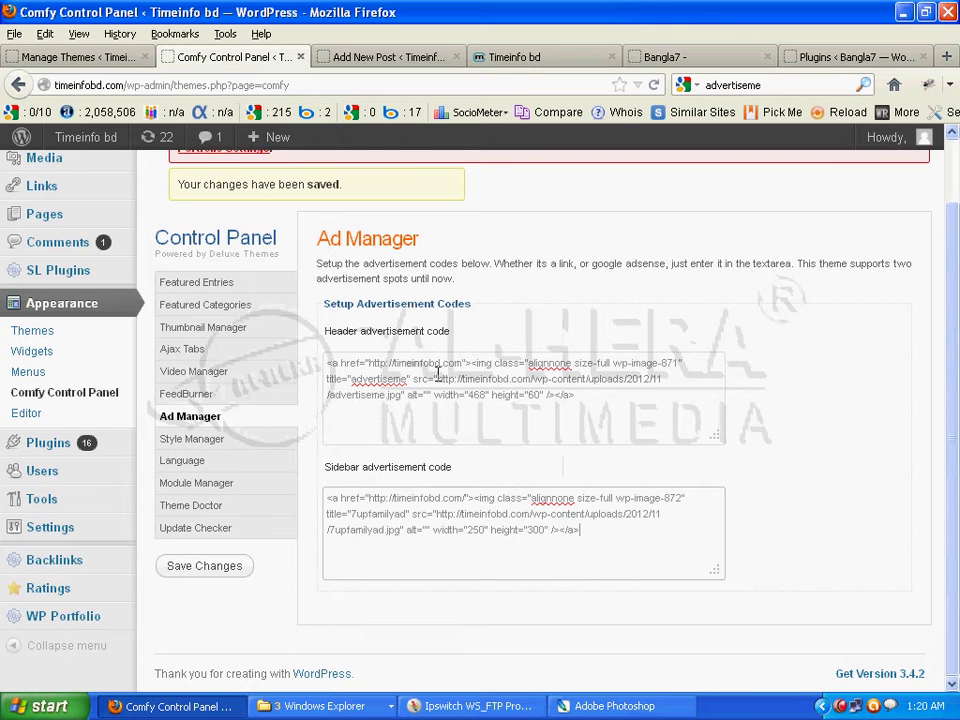
left_click(242, 570)
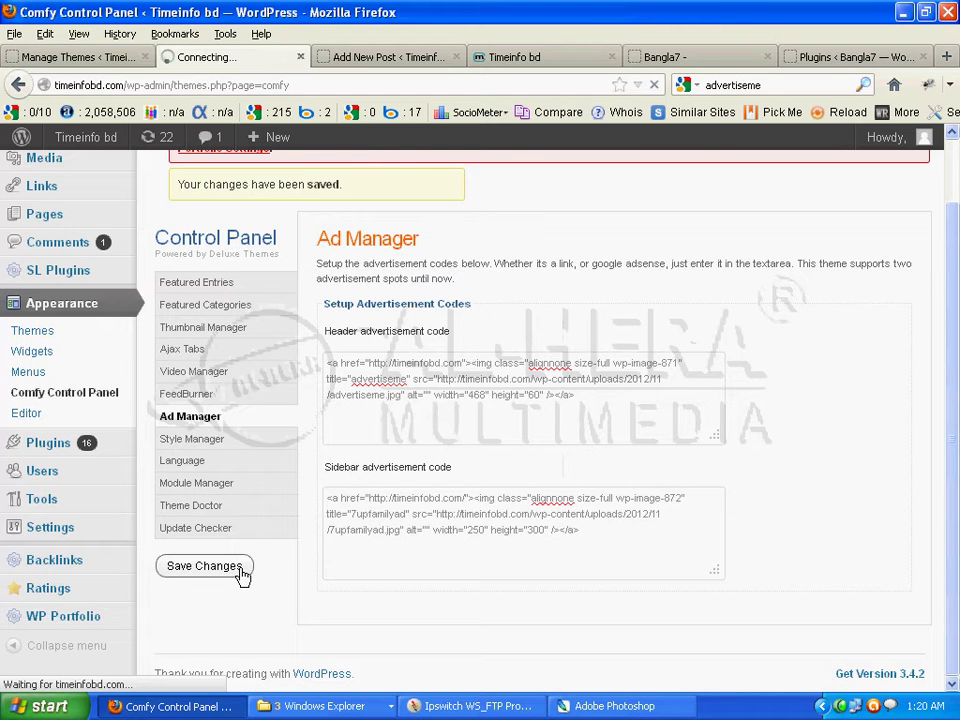
- Reload the Timeinfo bd homepage and check the header banner and the sidebar advertisement
left_click(514, 57)
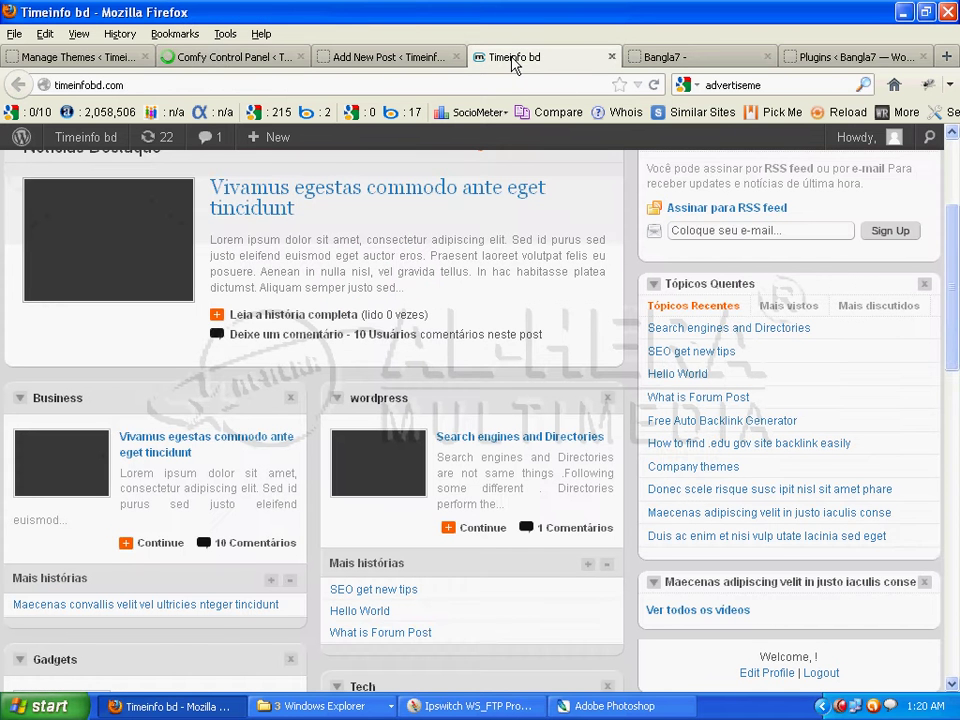
right_click(514, 62)
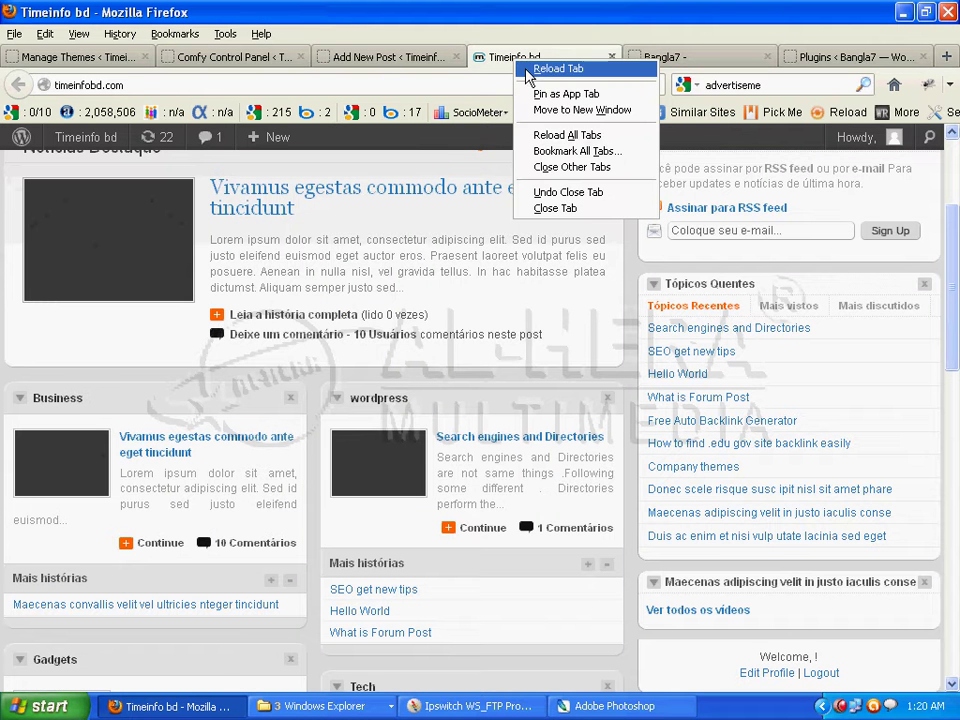
left_click(555, 69)
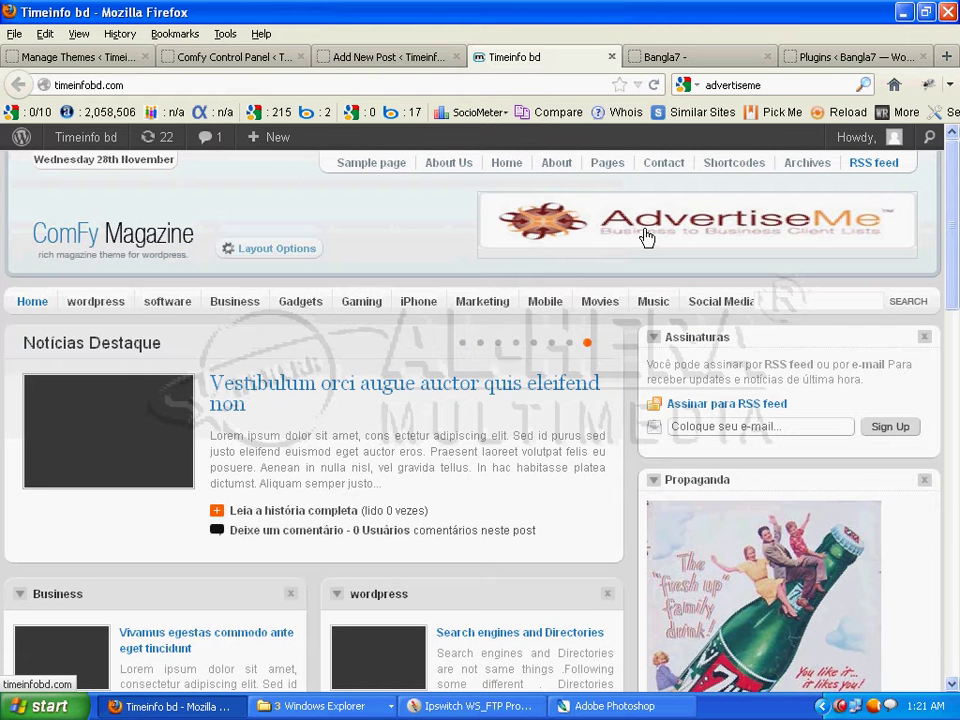
scroll(640, 248, "down", 1)
scroll(748, 398, "down", 3)
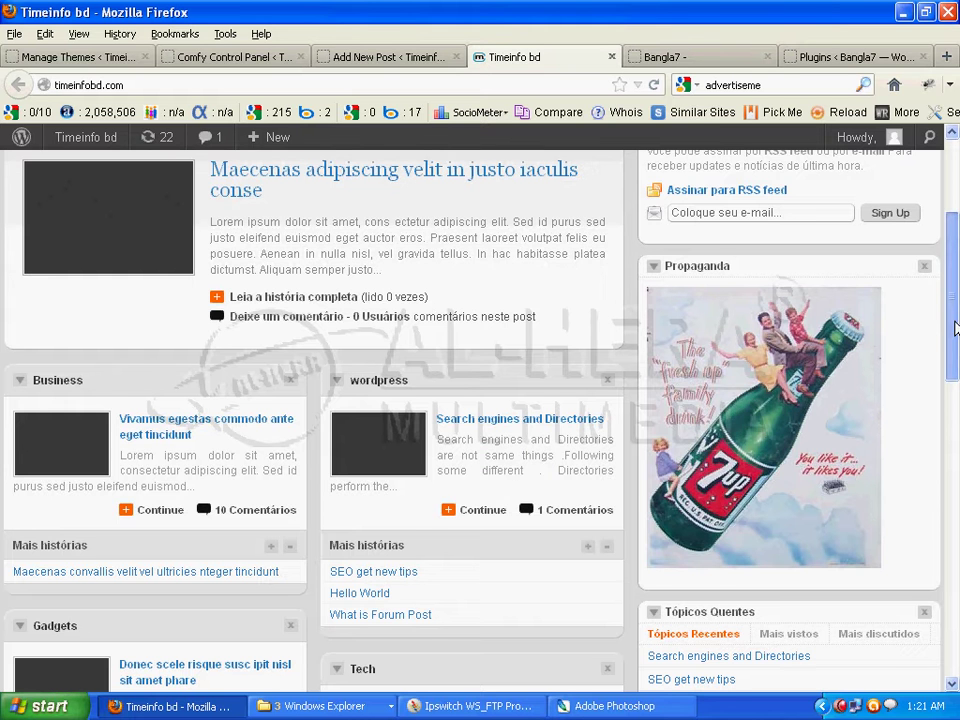
scroll(958, 367, "down", 2)
scroll(958, 340, "up", 1)
left_click_drag(957, 340, 957, 323)
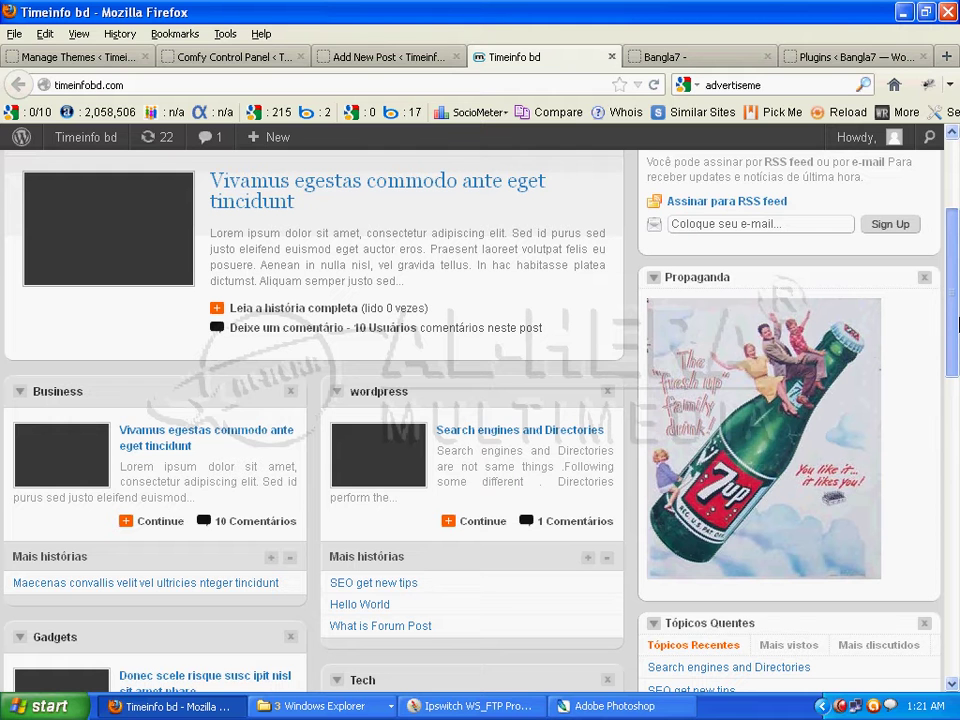
left_click_drag(957, 323, 957, 353)
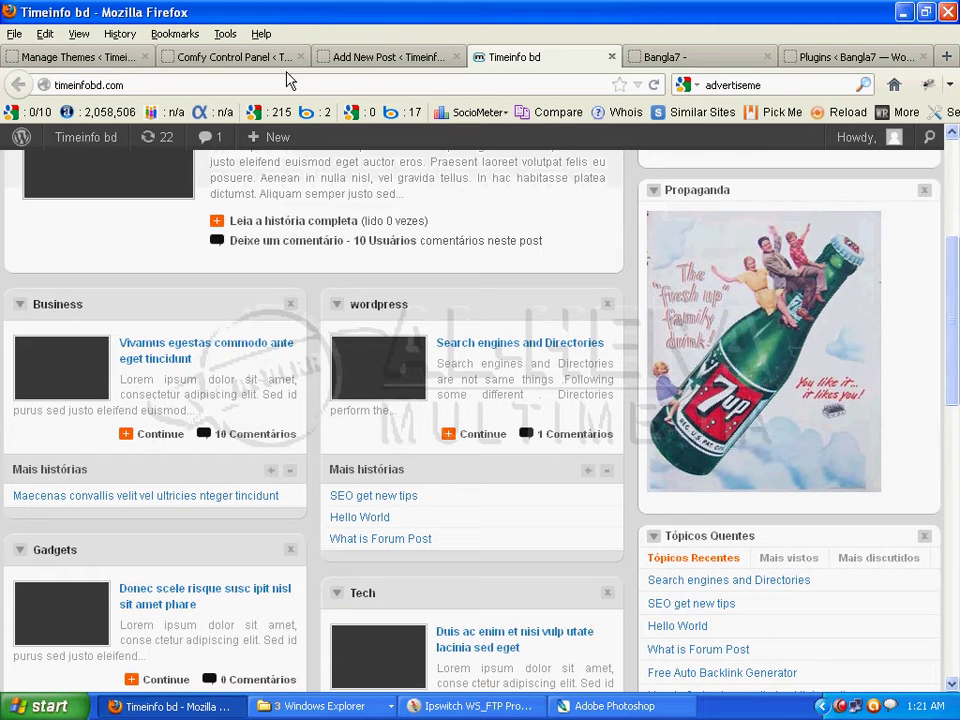
- Set the image width in the sidebar advertisement code to 200, save the changes and reload the homepage
left_click(216, 57)
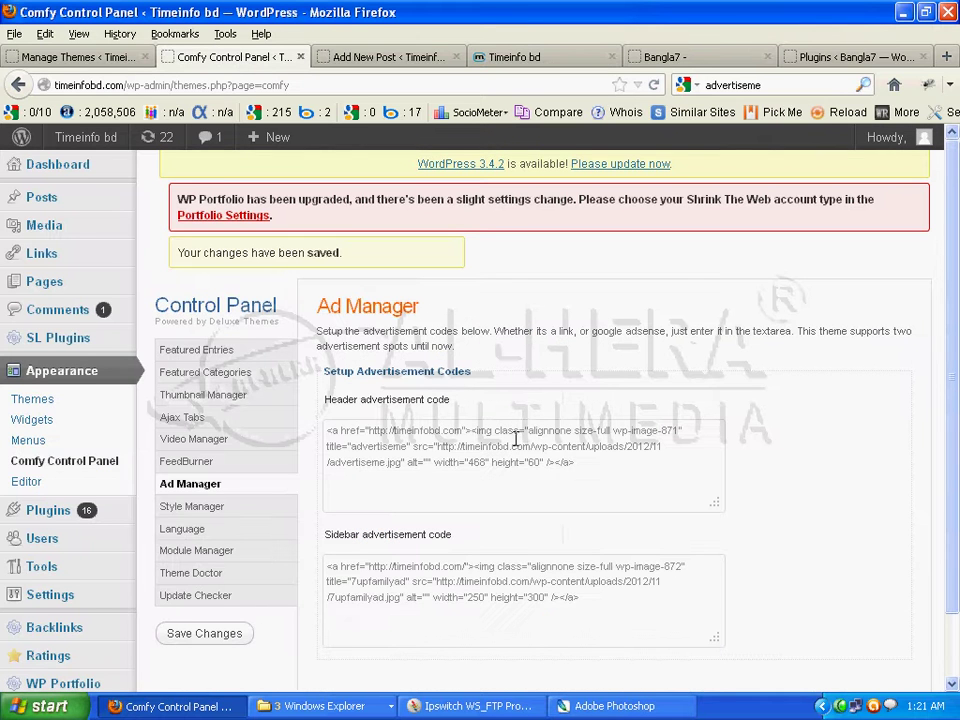
left_click(474, 596)
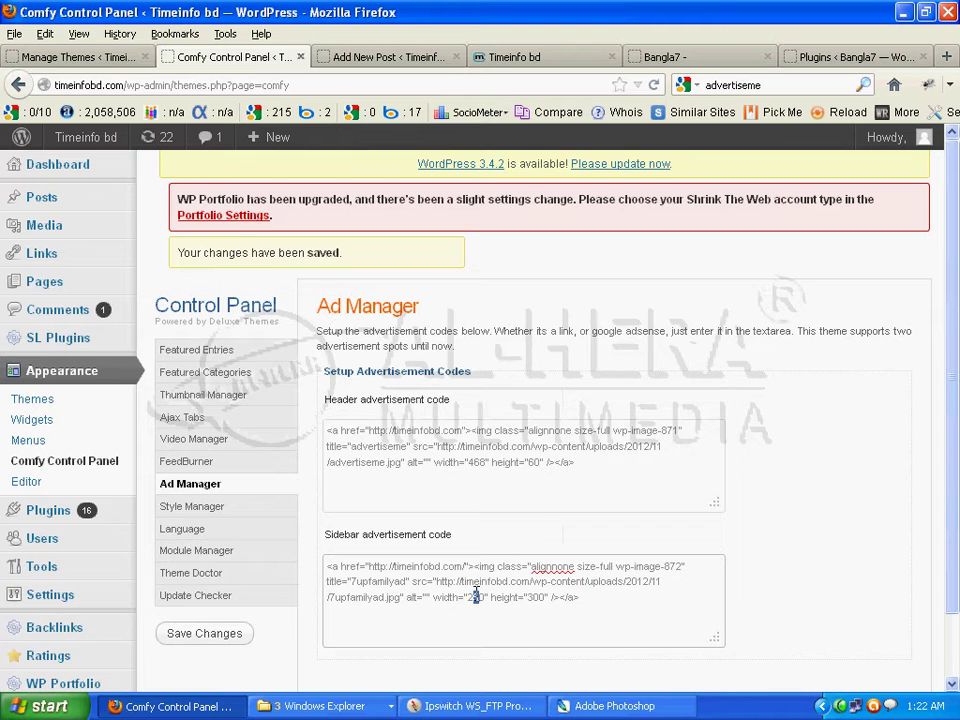
scroll(666, 510, "down", 2)
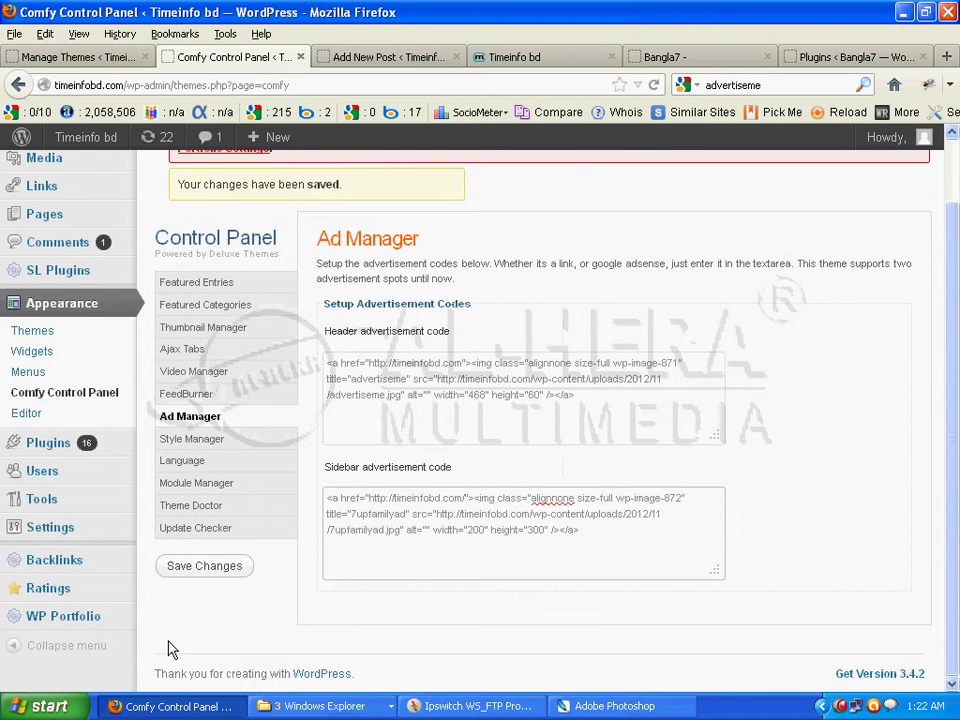
left_click(178, 566)
left_click(551, 60)
key("F5")
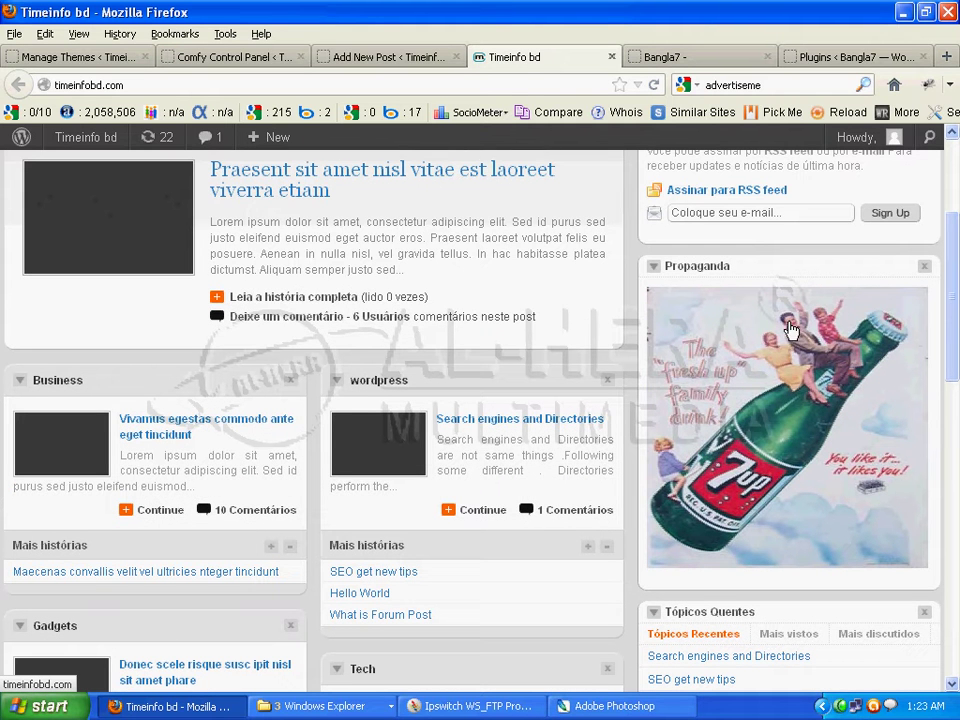
- Compare the sidebar and header advertisement codes in the Ad Manager with the ads displayed on the Timeinfo bd homepage
left_click(266, 62)
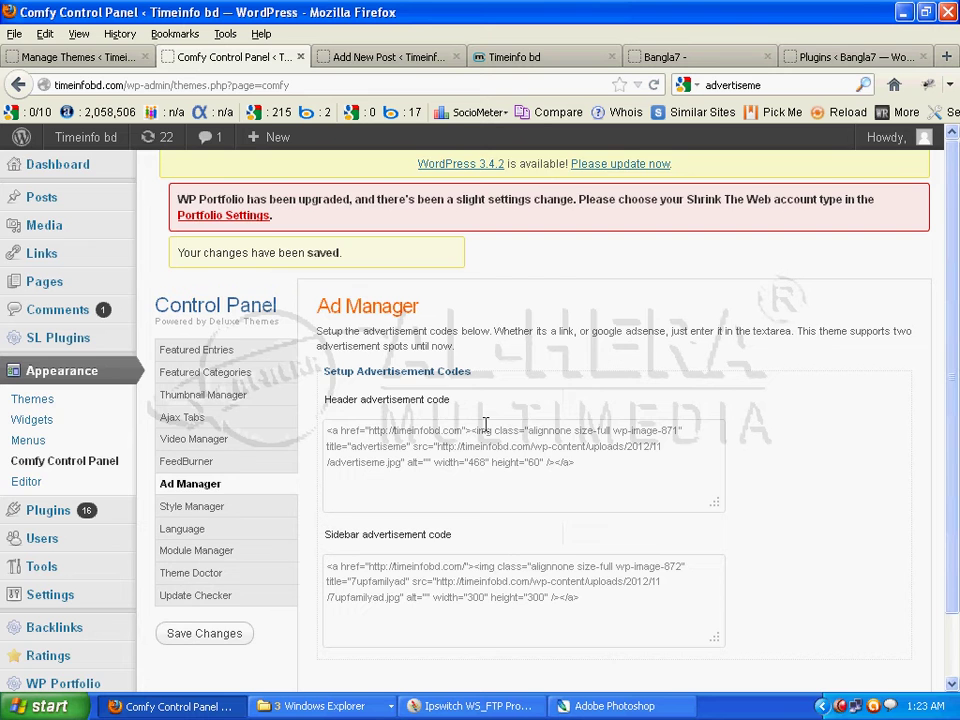
scroll(485, 425, "down", 2)
left_click(510, 57)
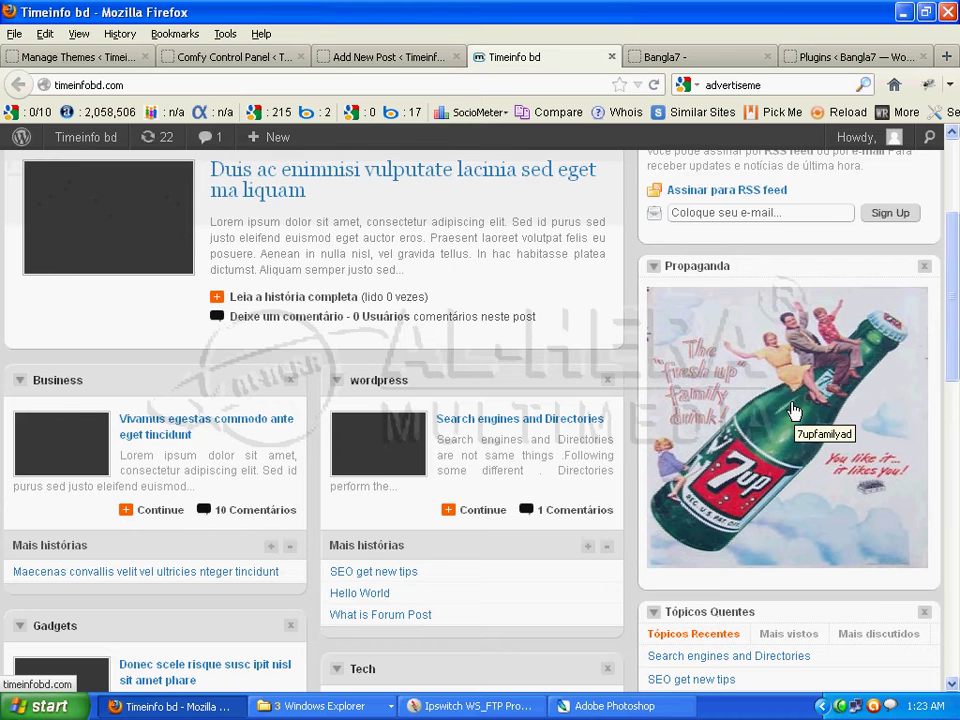
scroll(782, 401, "up", 4)
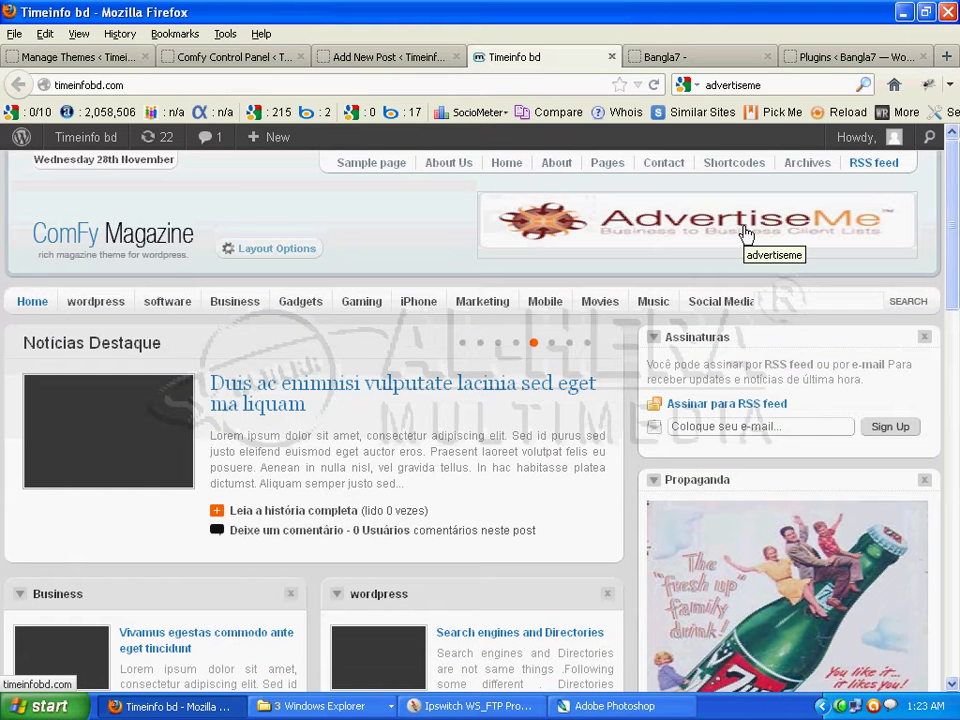
- Open the Comfy Control Panel's Style Manager and examine the available primary styles
left_click(271, 62)
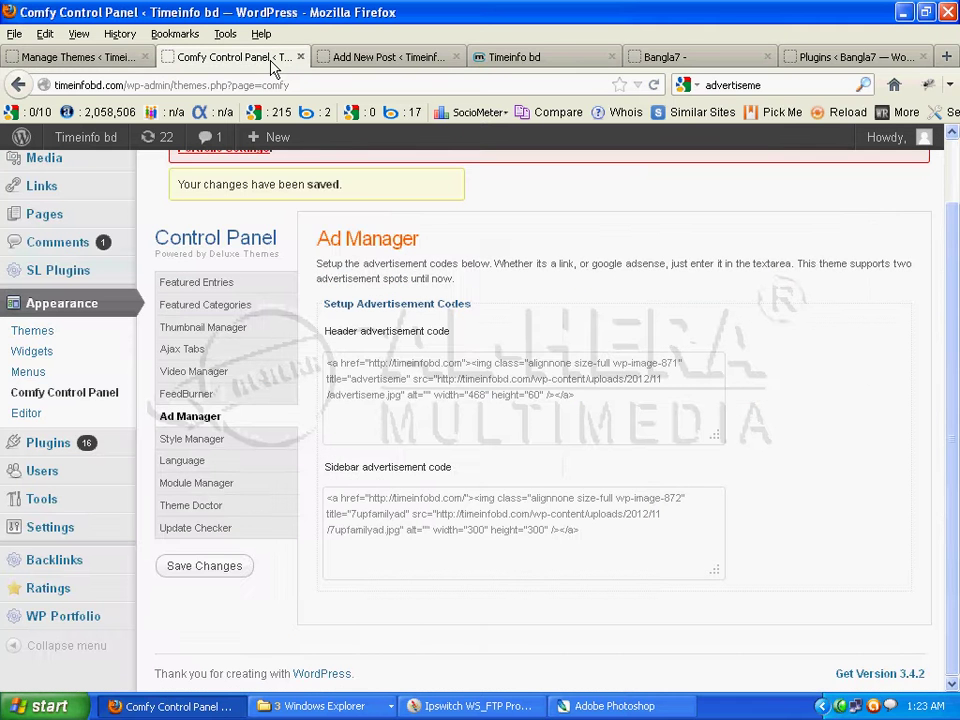
left_click(230, 447)
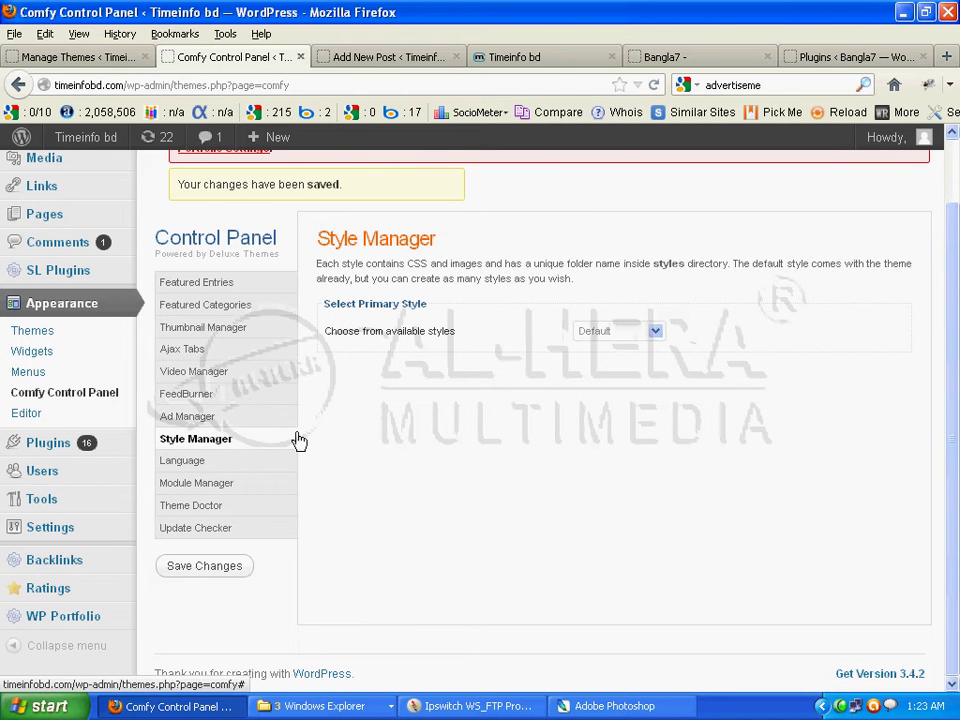
left_click(645, 334)
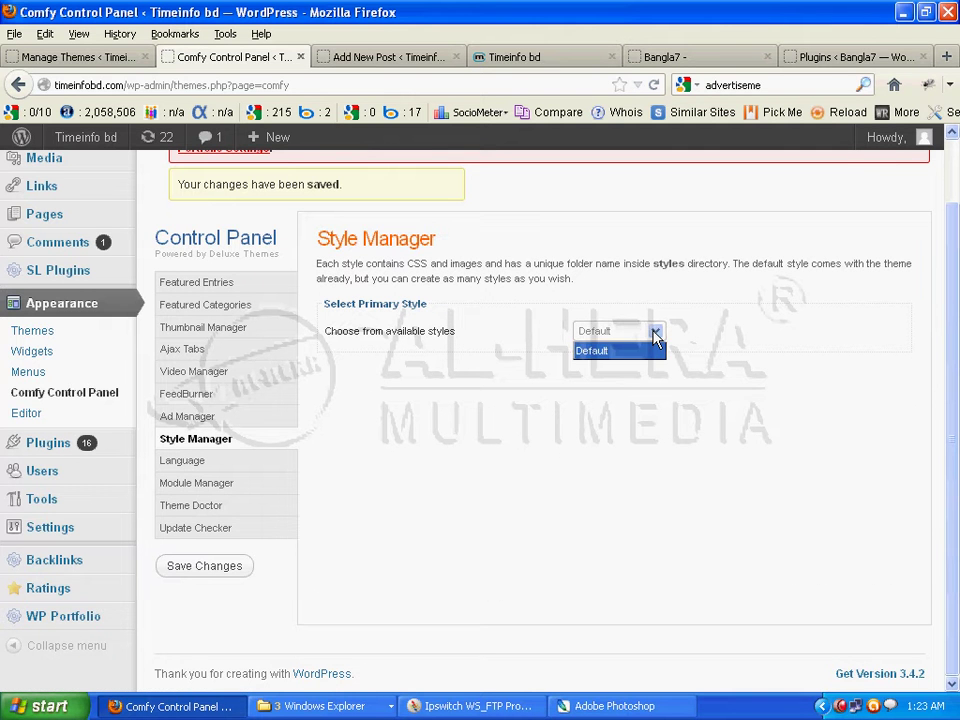
left_click(655, 337)
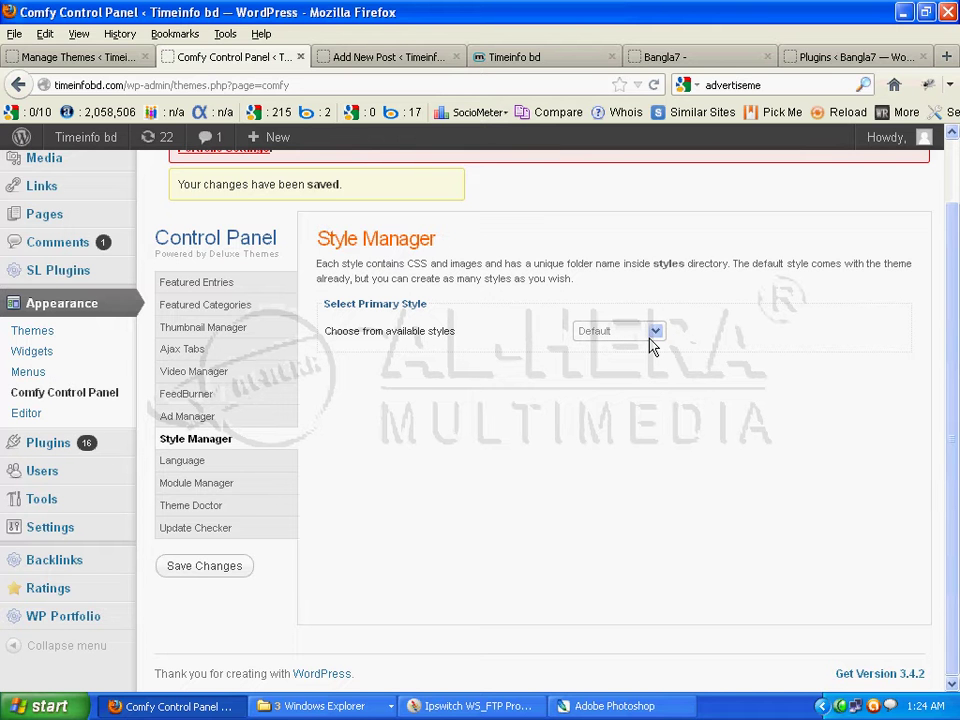
left_click(653, 332)
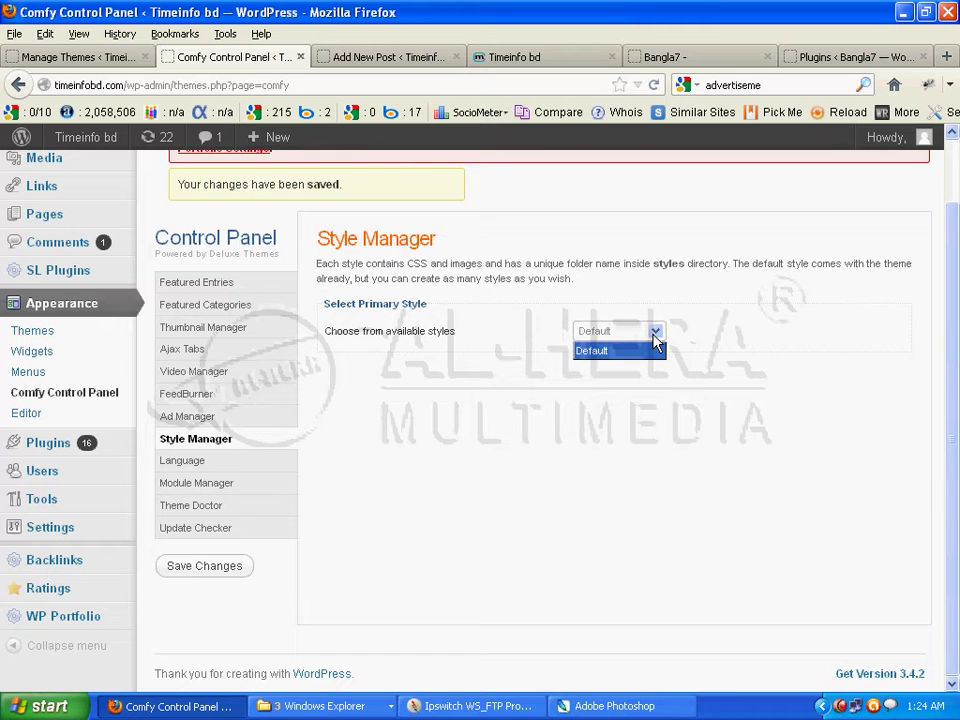
left_click(653, 332)
left_click(653, 334)
left_click(653, 334)
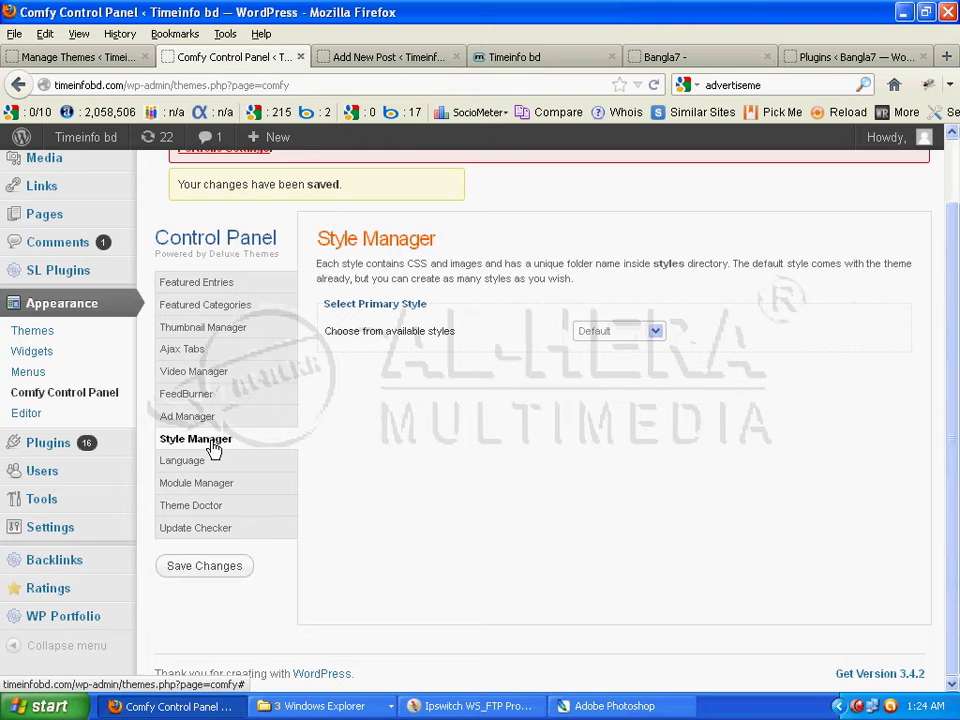
- Look through the Bangla7 site's homepage to examine its customized section styling and sidebar
left_click(667, 57)
scroll(536, 350, "down", 5)
scroll(536, 353, "down", 15)
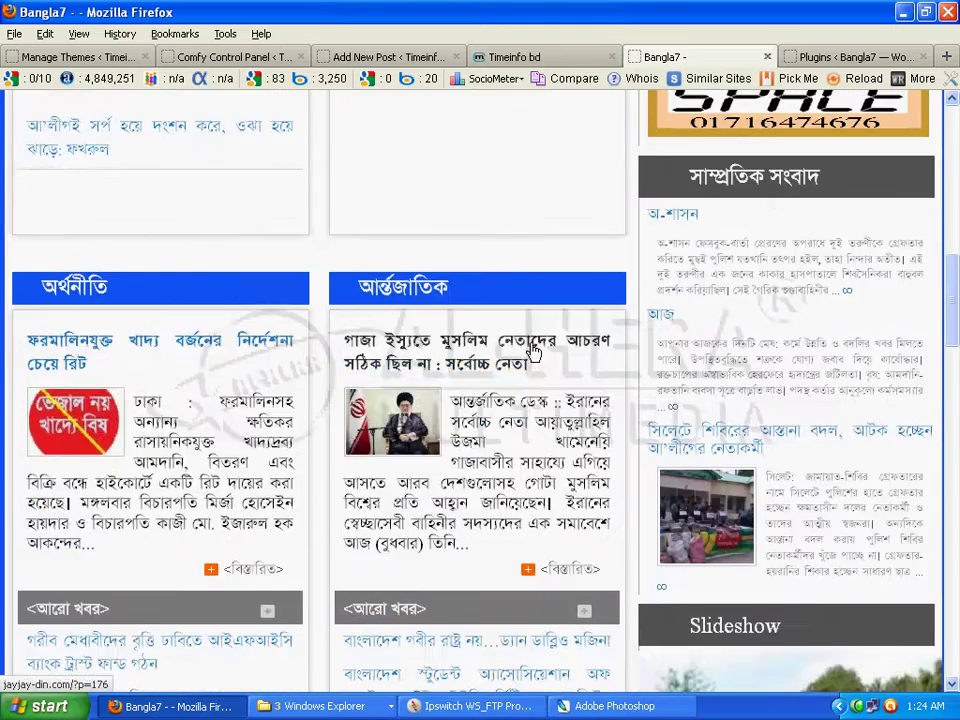
scroll(531, 345, "up", 20)
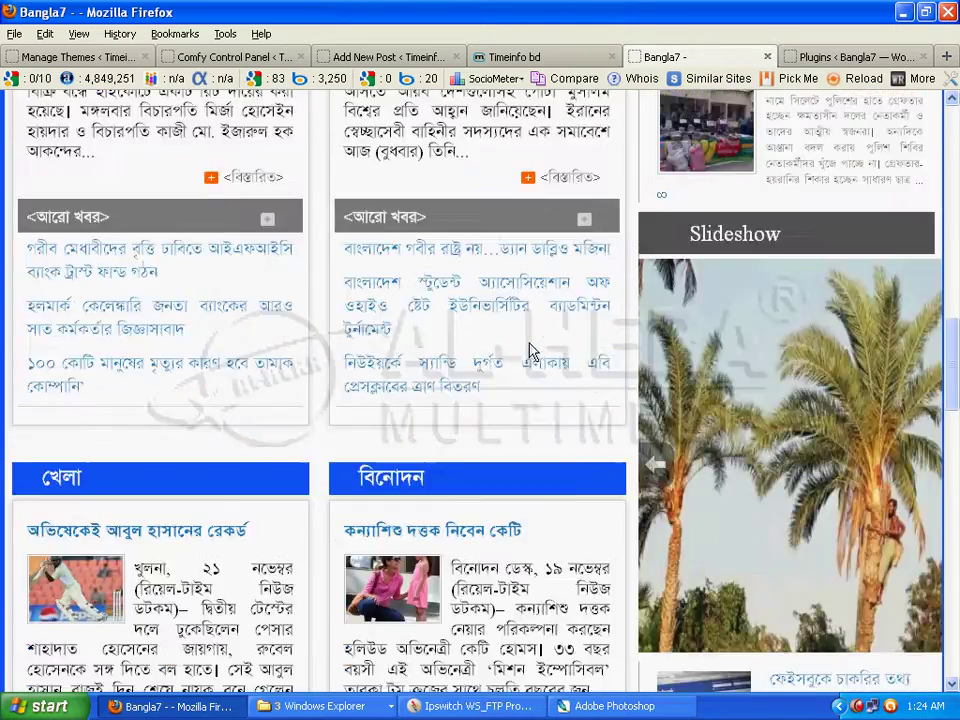
scroll(531, 350, "down", 12)
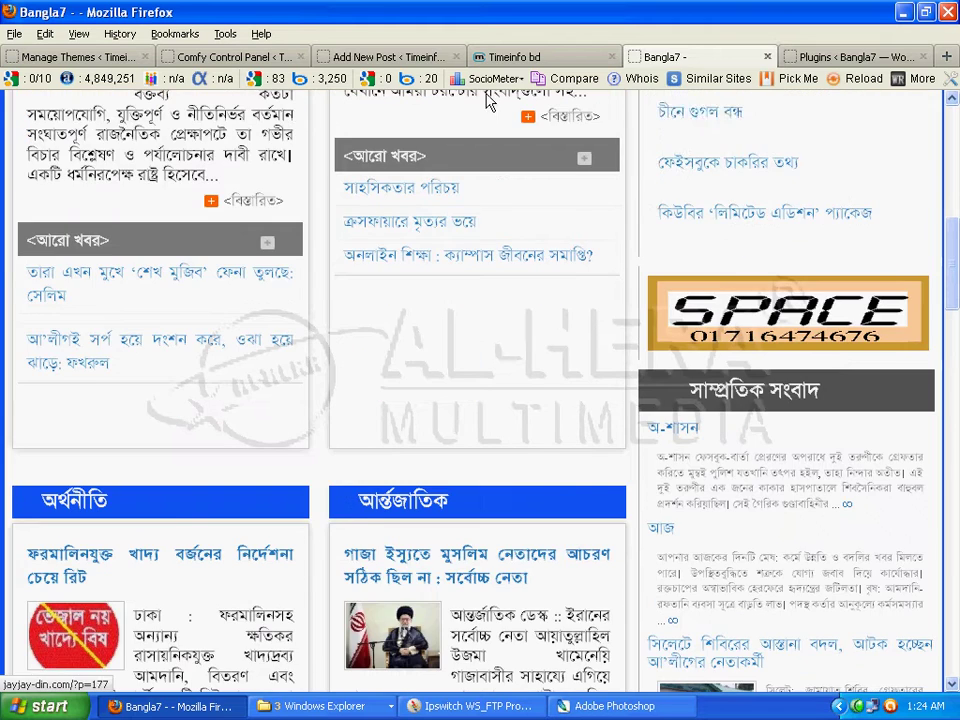
- Set the theme's primary language to English in the Comfy Control Panel's Language settings
left_click(369, 56)
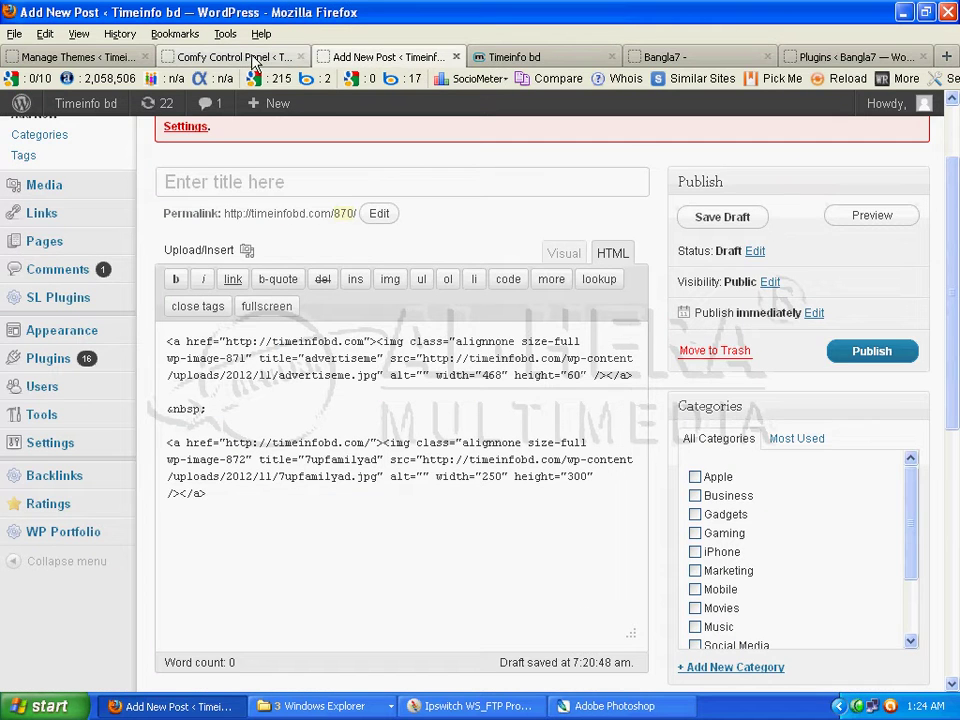
left_click(210, 56)
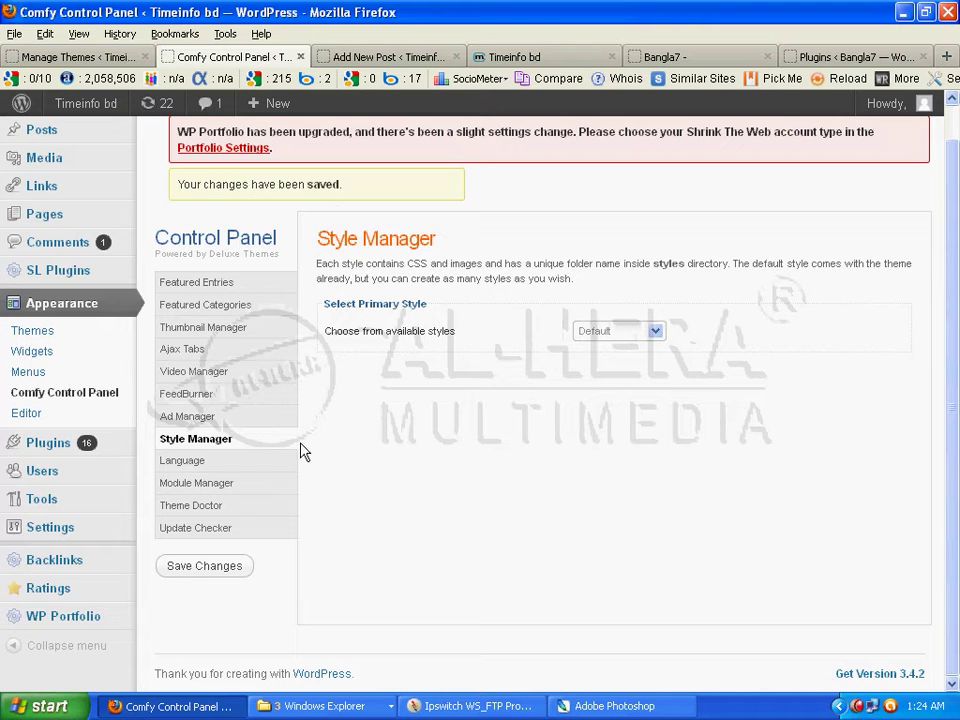
left_click(233, 462)
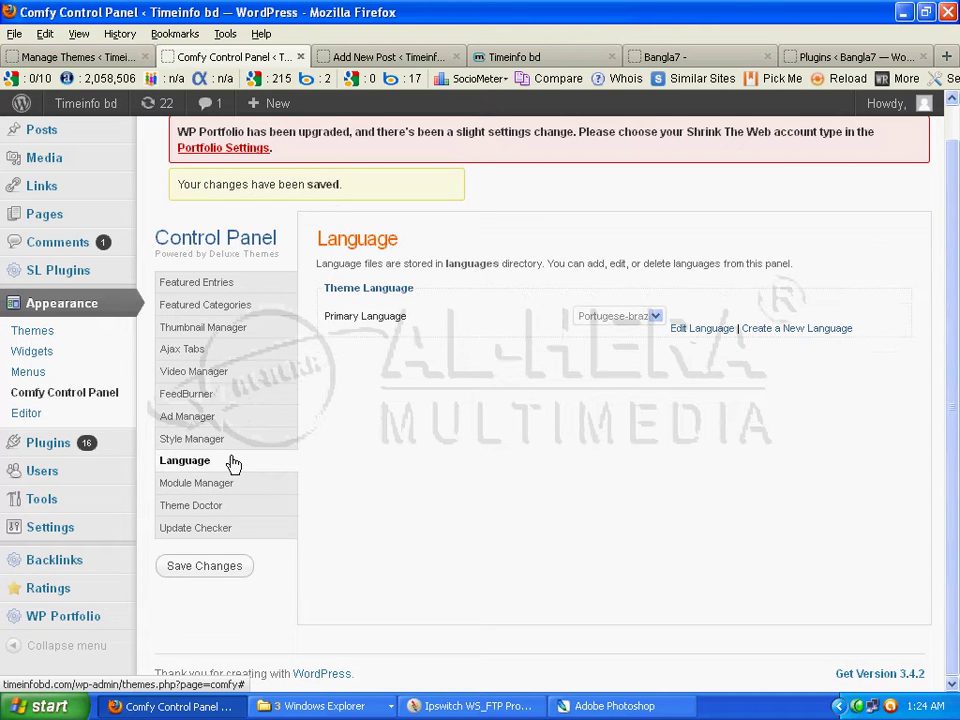
left_click(625, 317)
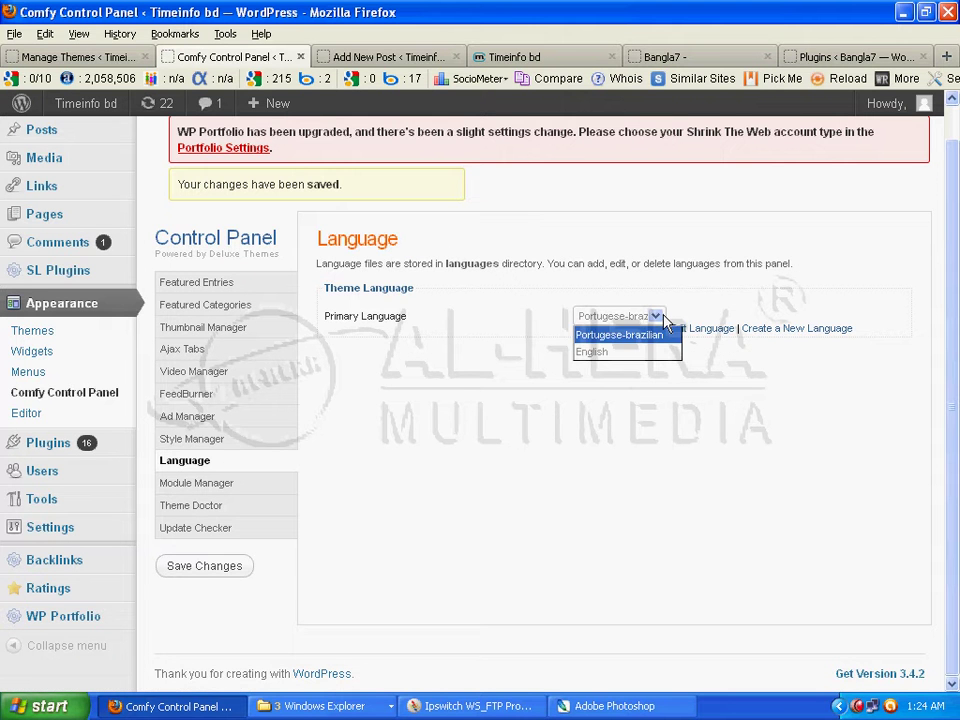
left_click(625, 352)
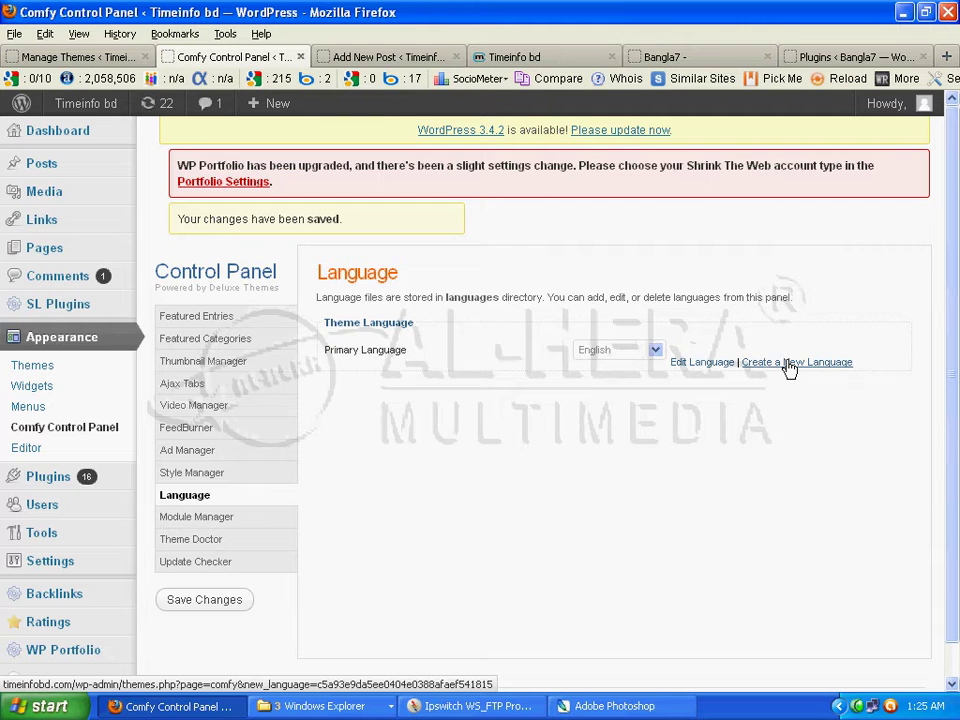
left_click(529, 55)
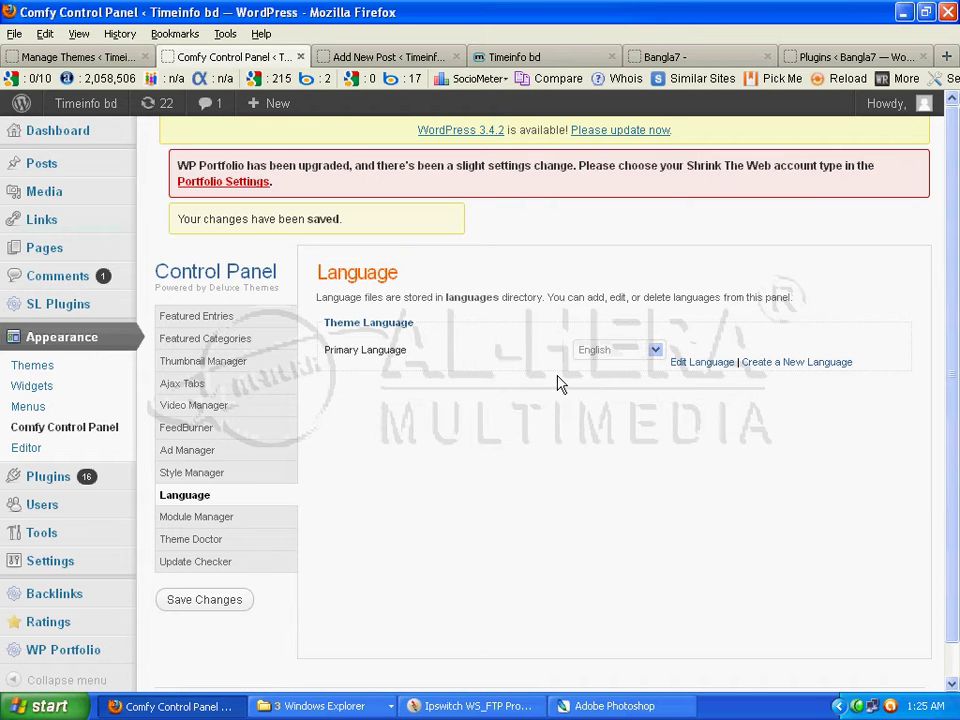
- Open the Module Manager, view the Main Menu module's activation options and check the homepage header
left_click(266, 524)
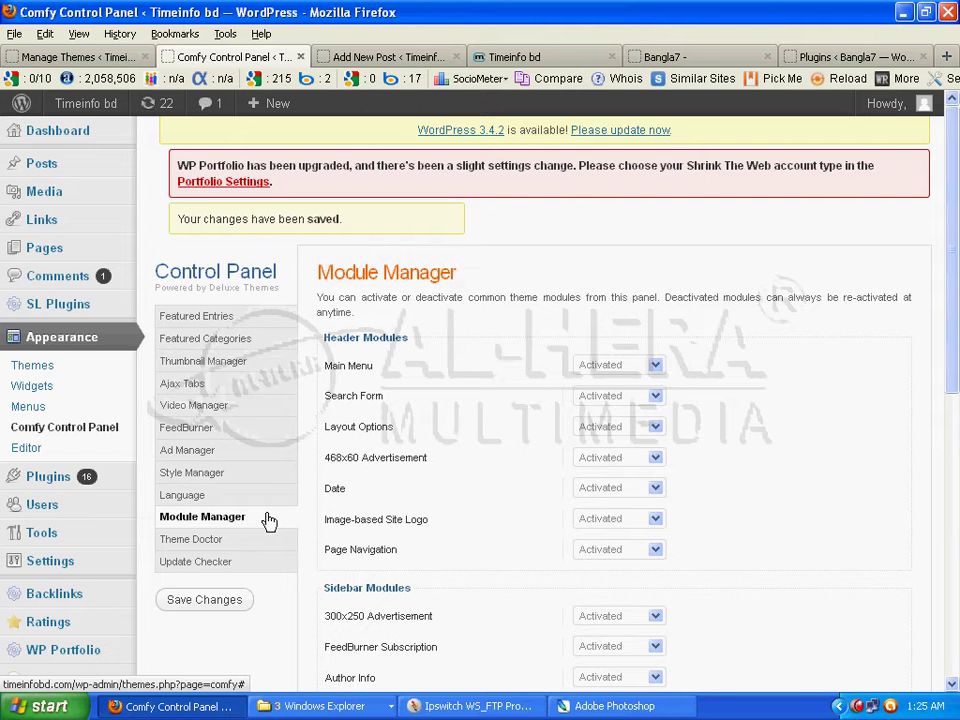
left_click(648, 370)
left_click(610, 380)
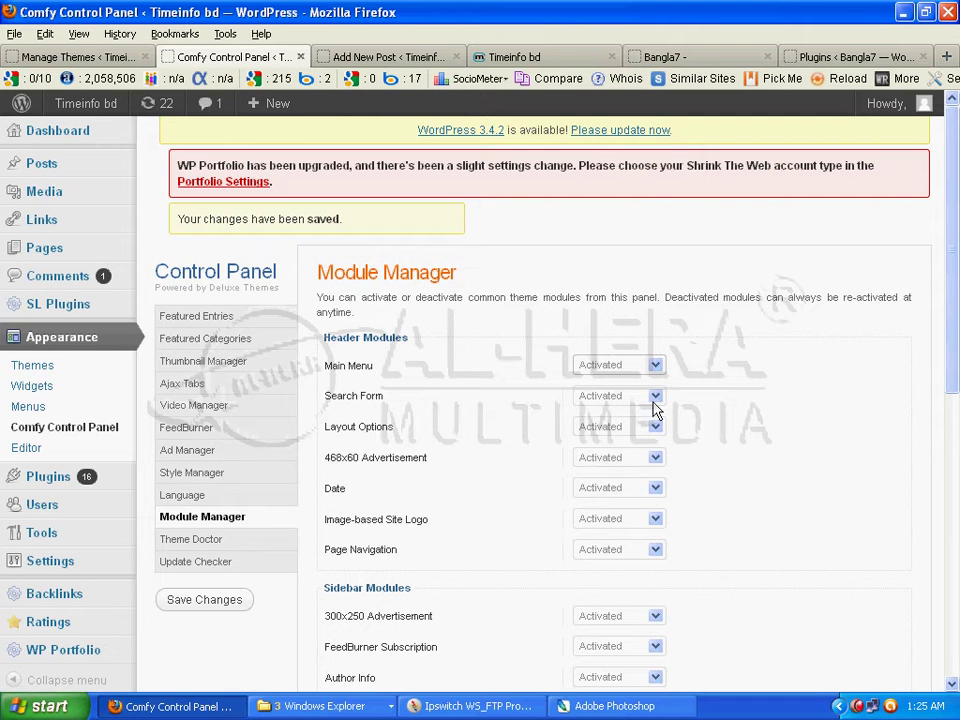
left_click(495, 58)
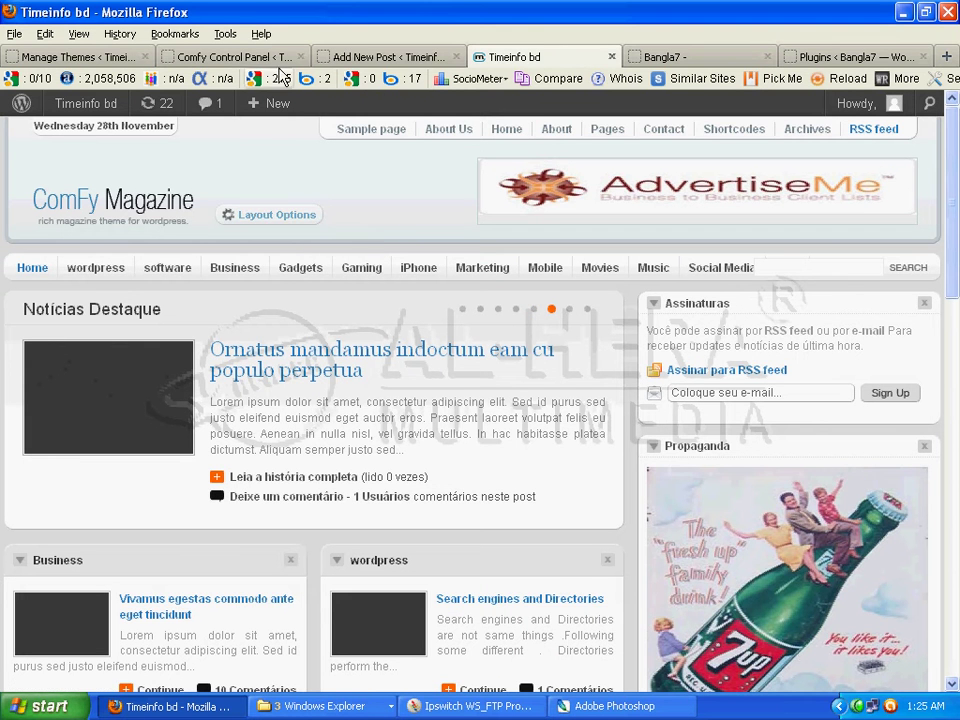
- Set the Layout Options header module to Deactivated in the Comfy Module Manager
key("ctrl+Page_Up")
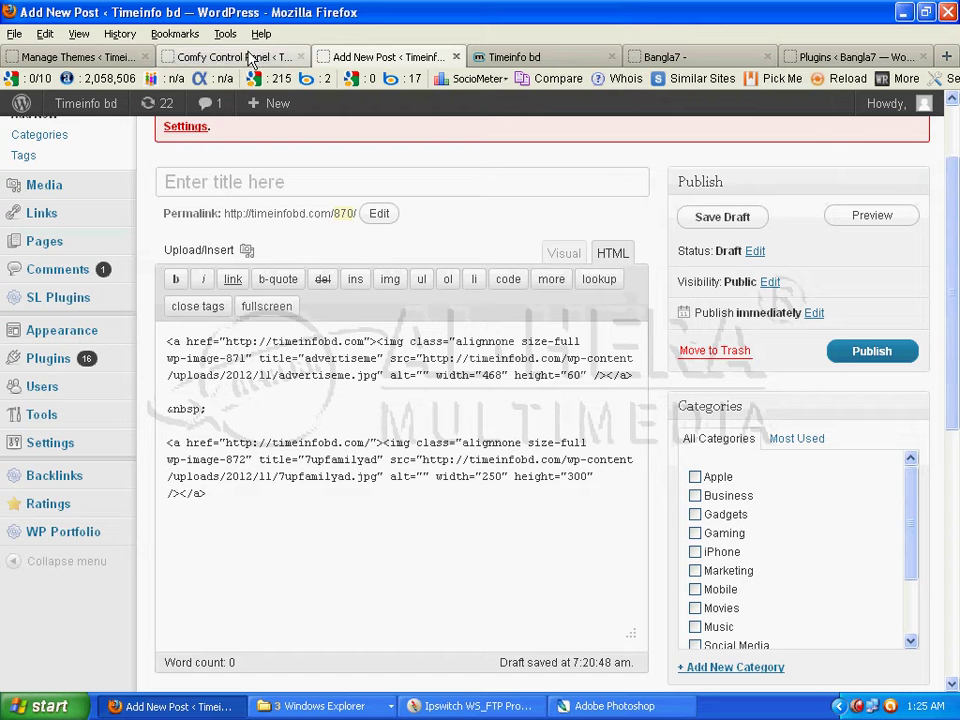
left_click_drag(400, 57, 122, 50)
left_click(348, 58)
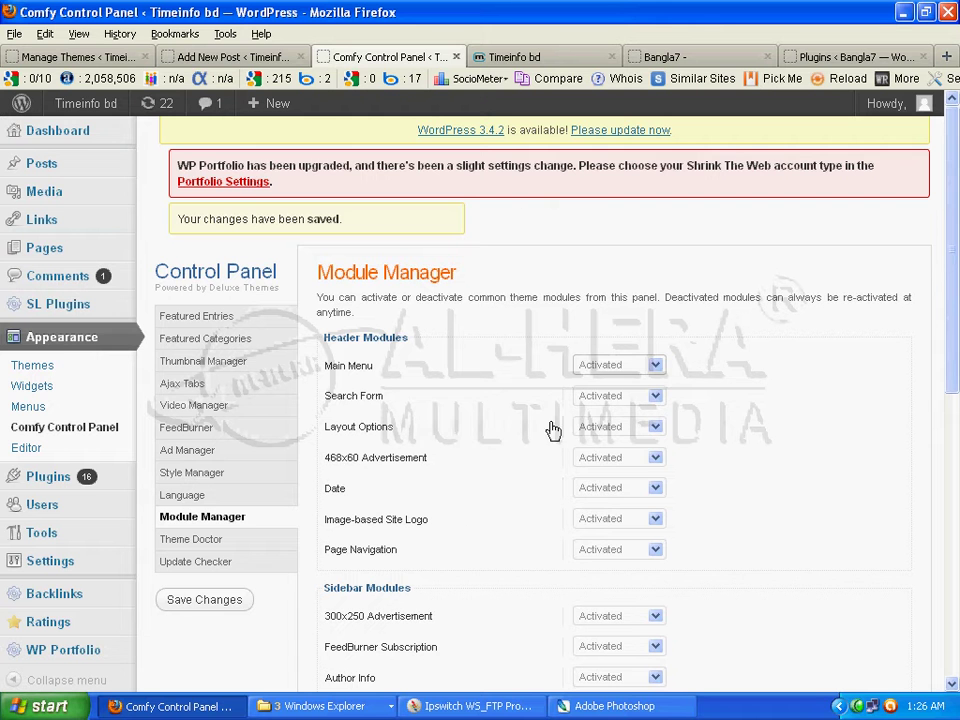
left_click(645, 425)
left_click(640, 461)
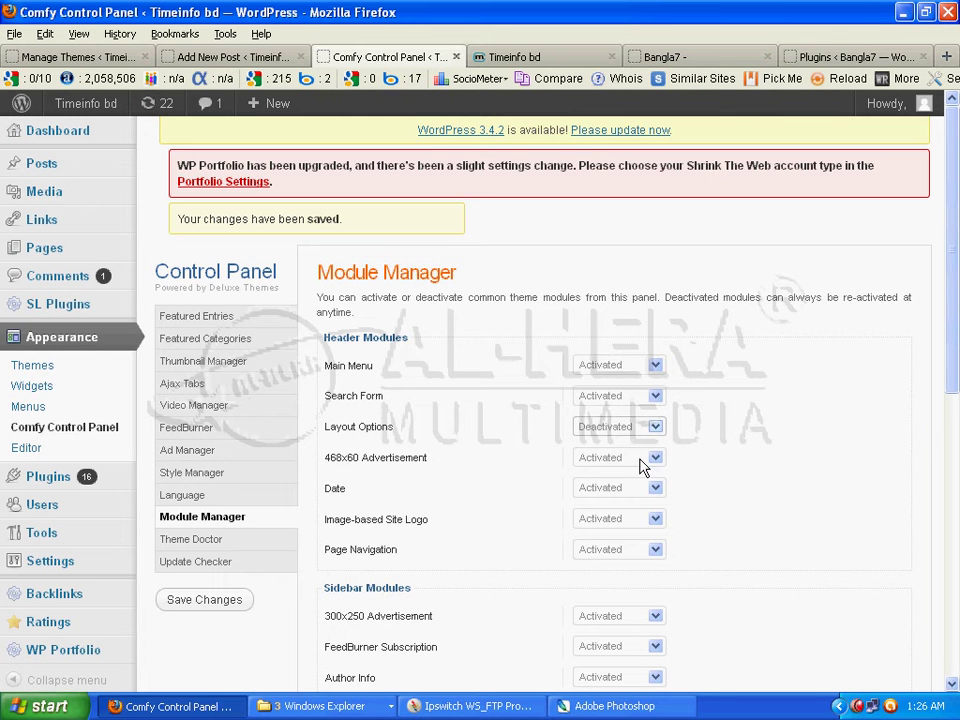
- Compare the homepage's layout button and date with the header modules, and view the Date module's activation options
left_click(553, 62)
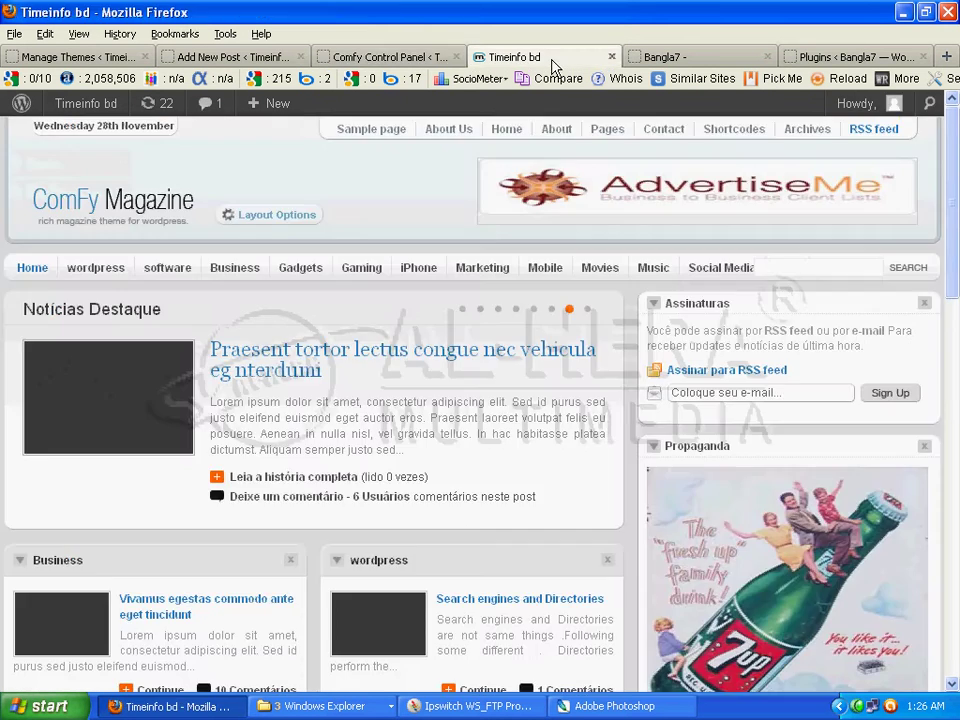
left_click(395, 62)
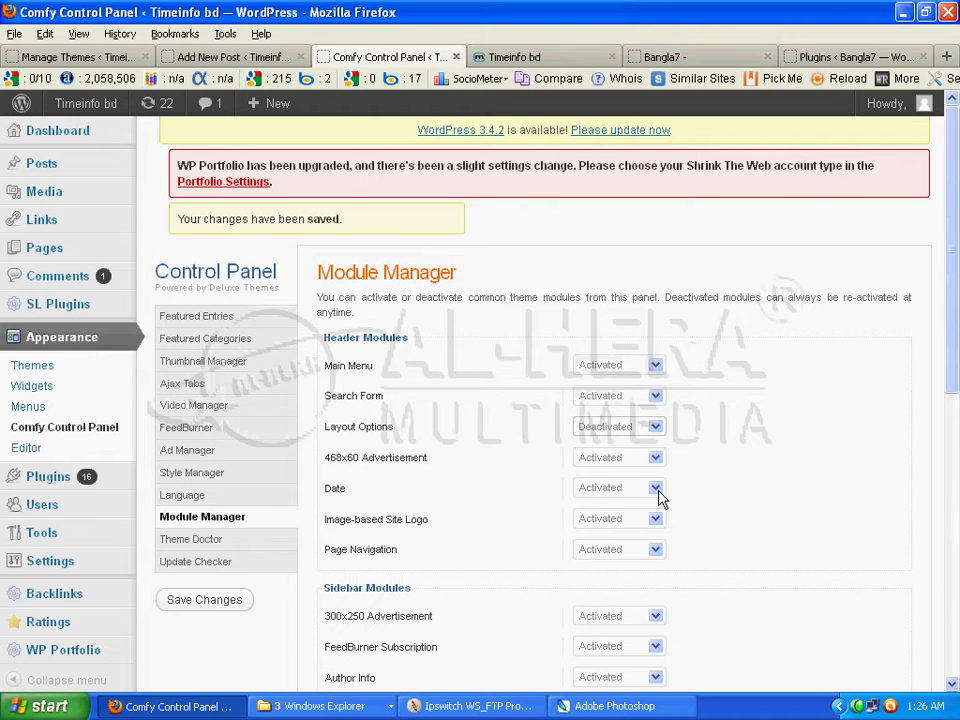
left_click(476, 57)
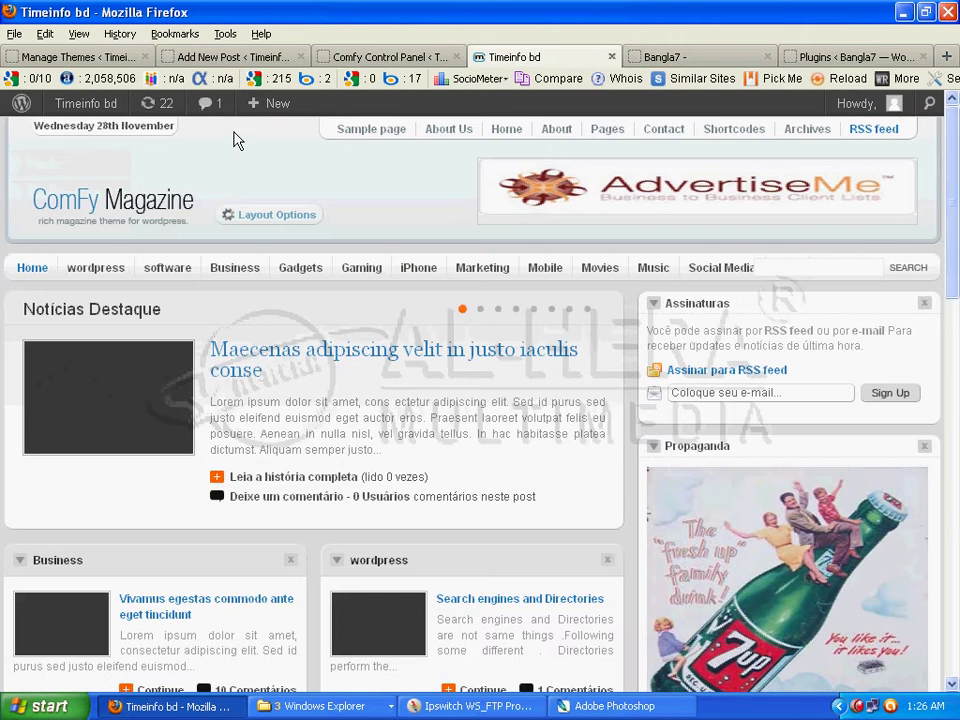
left_click(400, 57)
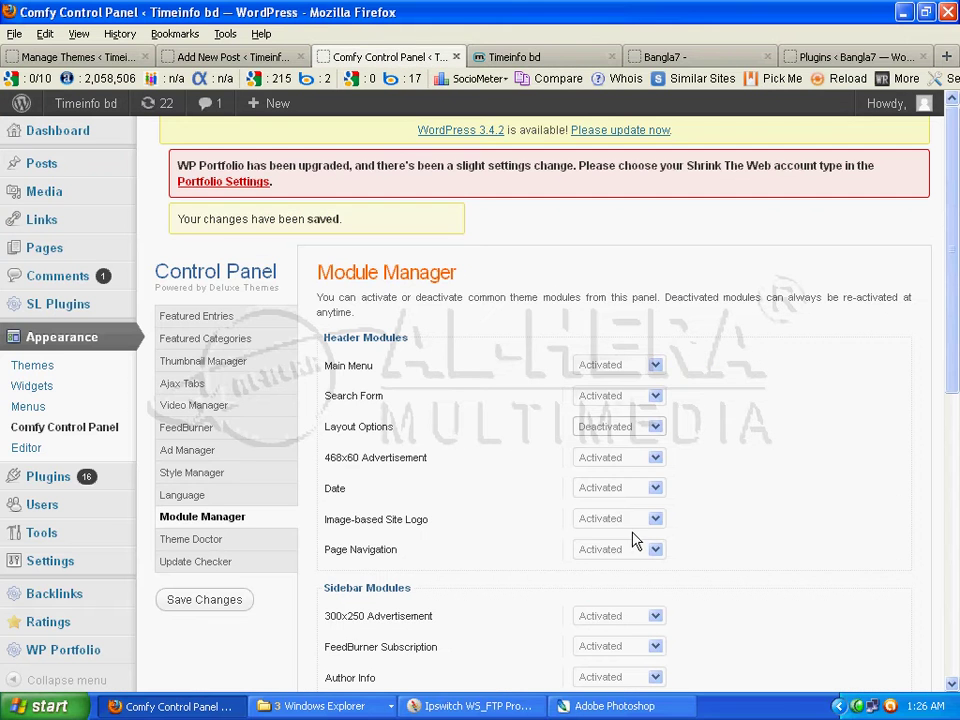
left_click(650, 489)
left_click(655, 490)
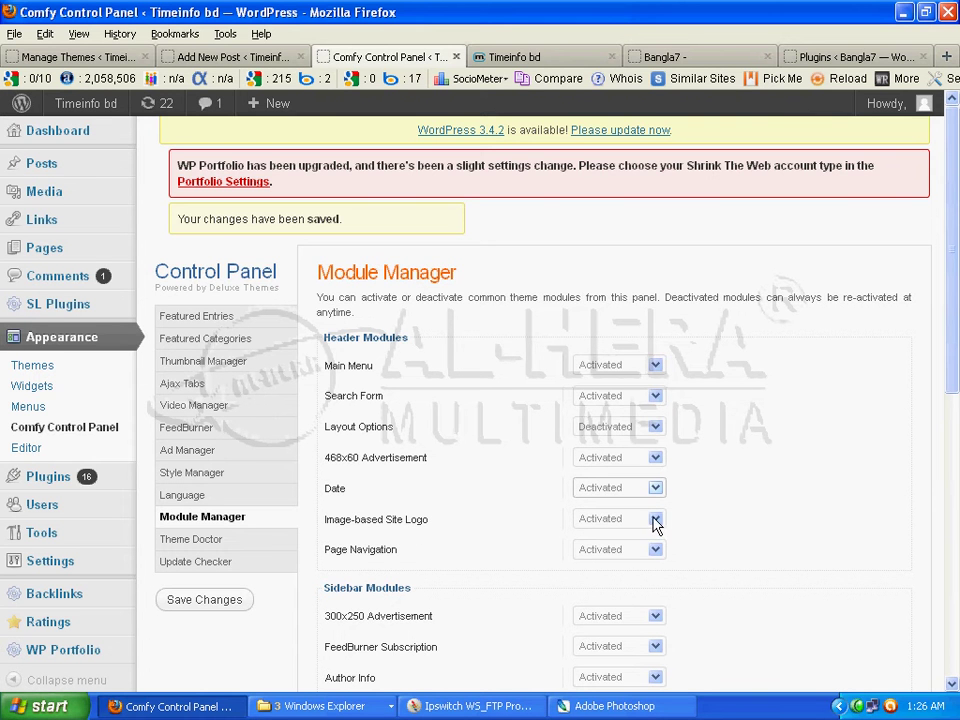
- Check the homepage header and view the activation options of the Image-based Site Logo and Page Navigation modules
left_click(510, 57)
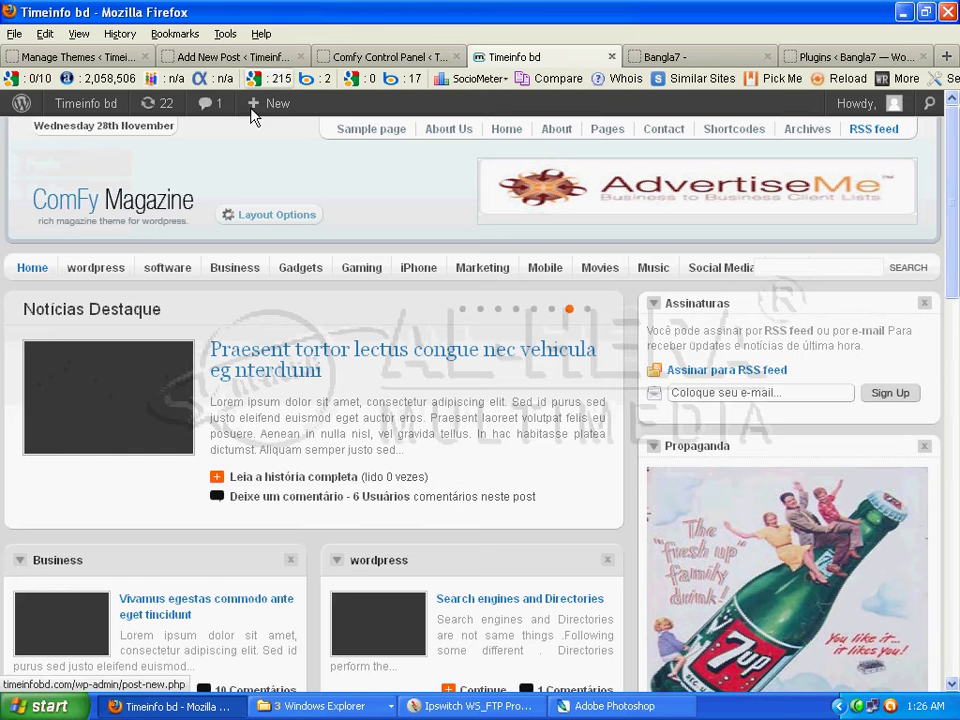
left_click(357, 60)
left_click(558, 58)
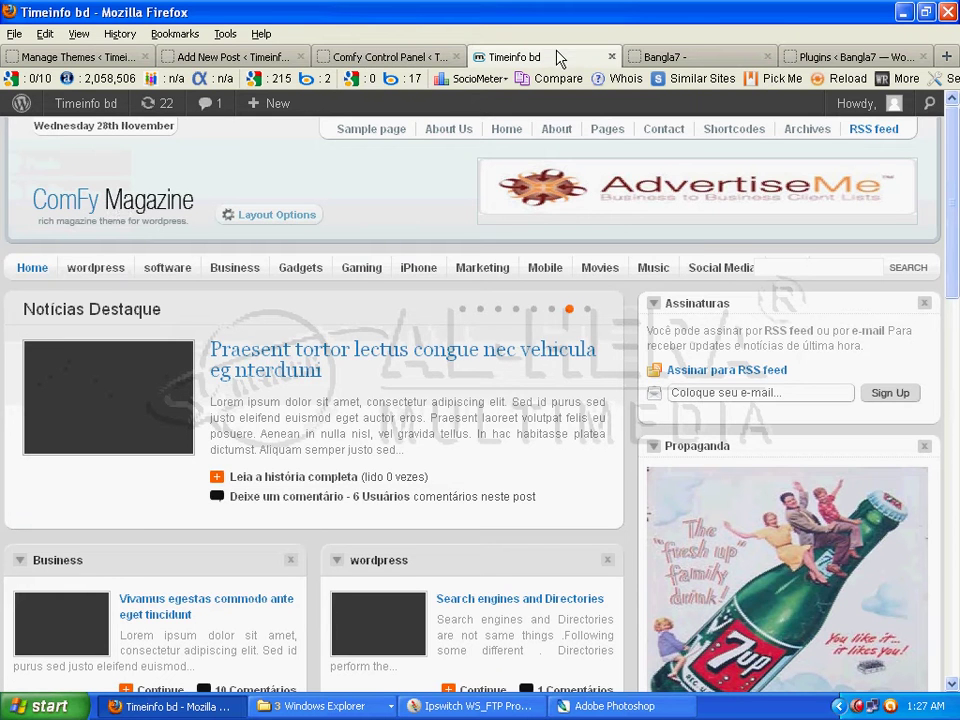
left_click(395, 57)
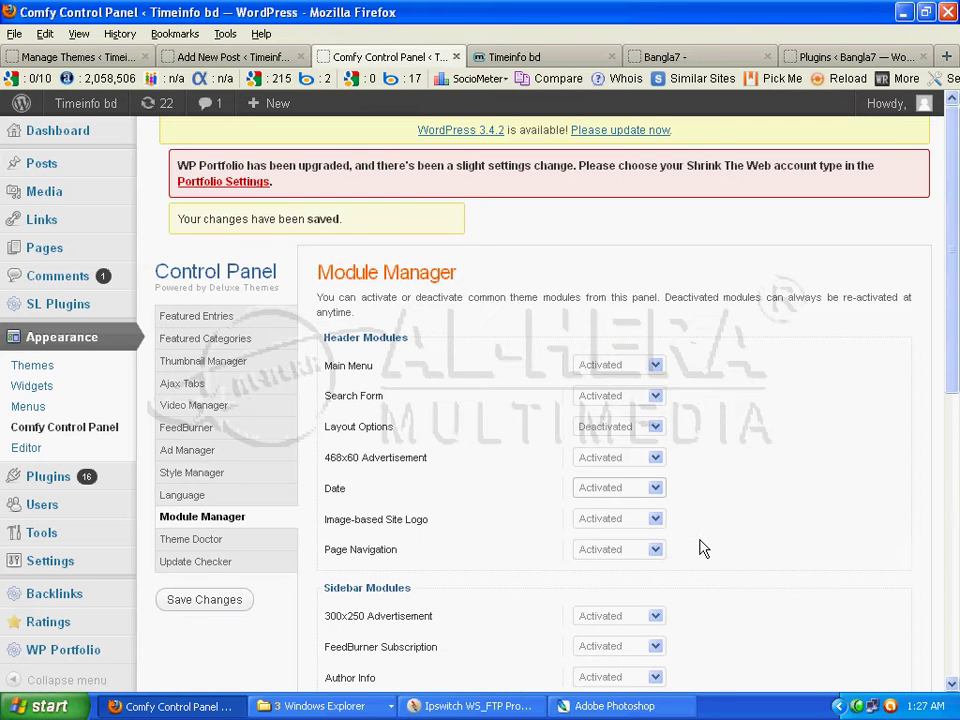
left_click(658, 520)
left_click(660, 523)
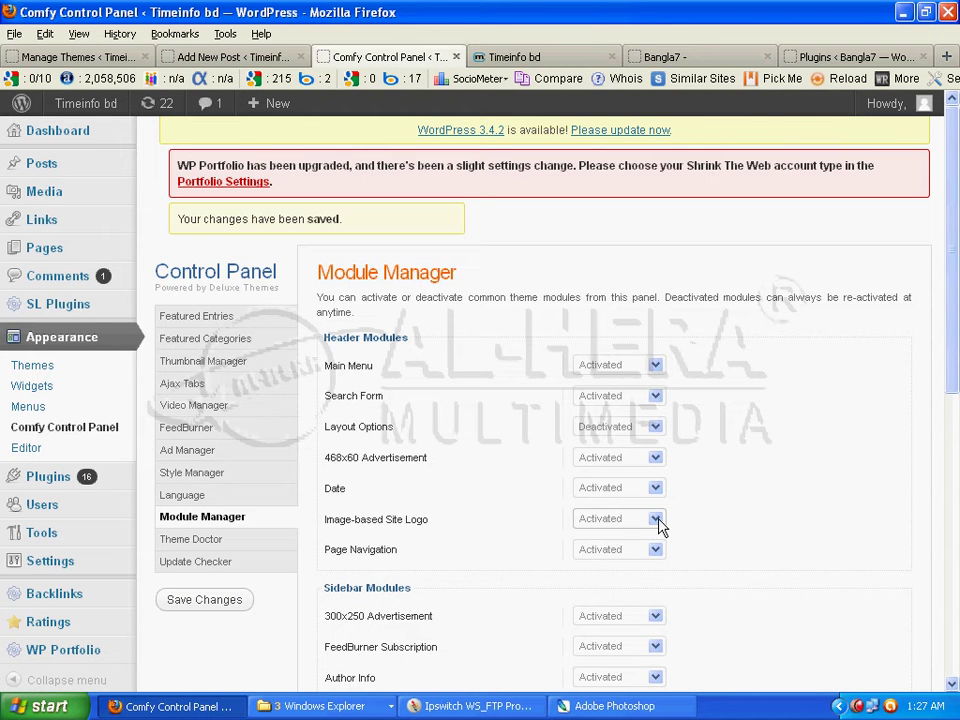
left_click(658, 522)
left_click(658, 525)
left_click(658, 551)
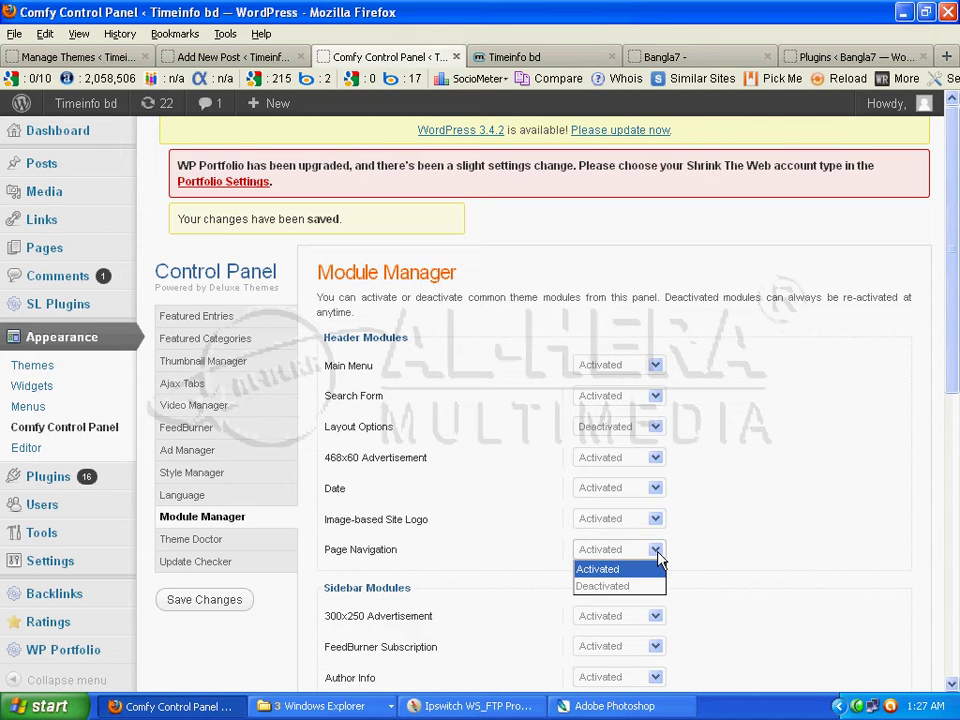
left_click(658, 552)
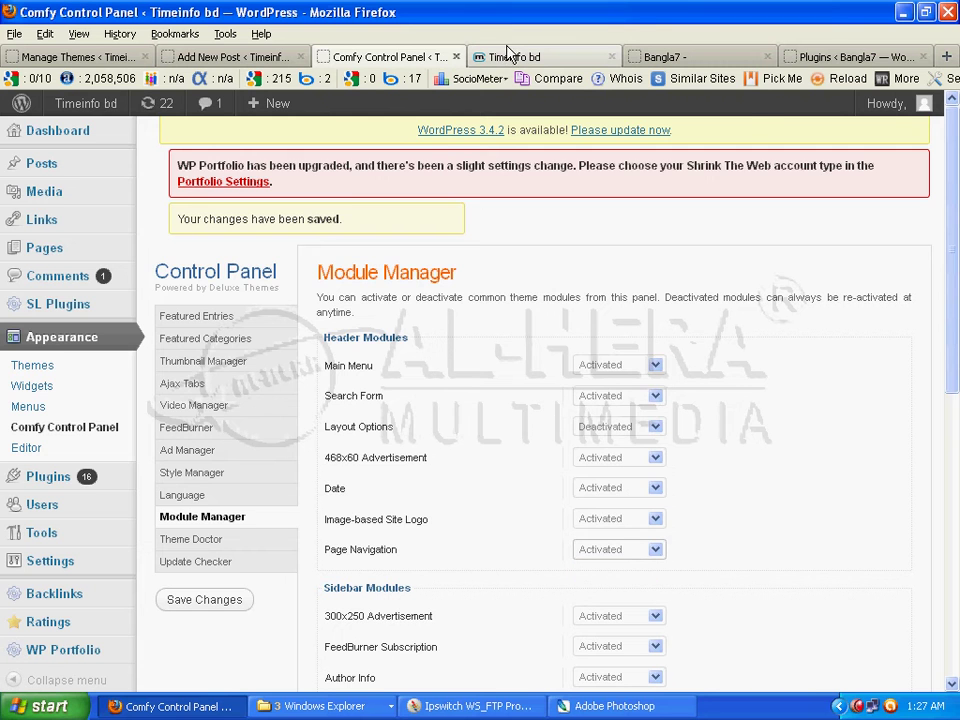
- Check the homepage down to its footer and view the 300x250 Advertisement sidebar module's activation options
left_click(508, 58)
scroll(555, 500, "down", 15)
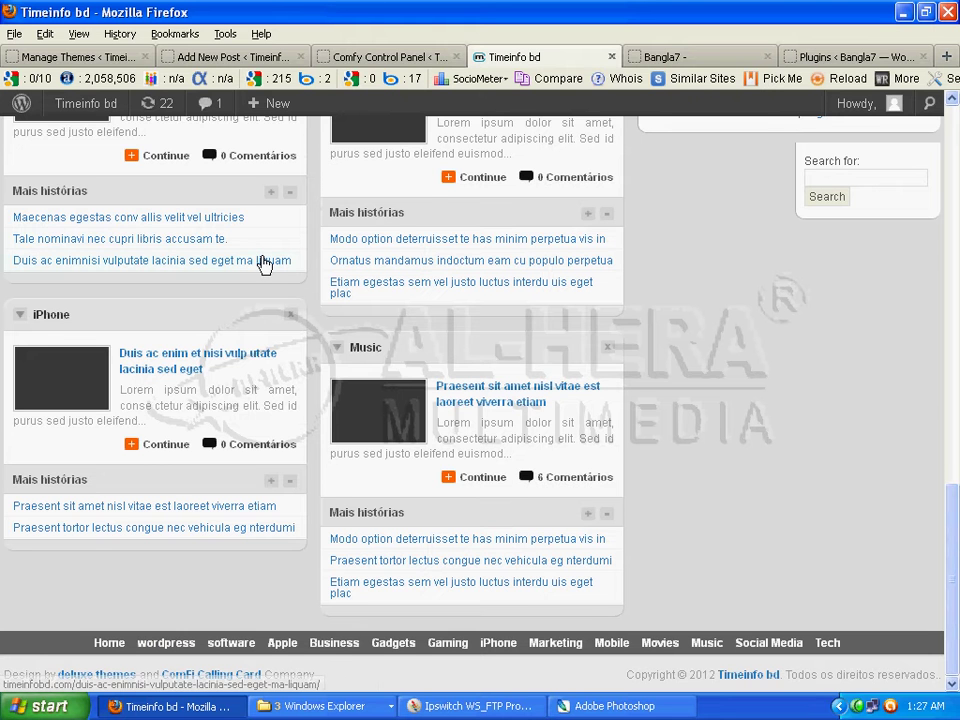
scroll(263, 263, "up", 4)
left_click(390, 57)
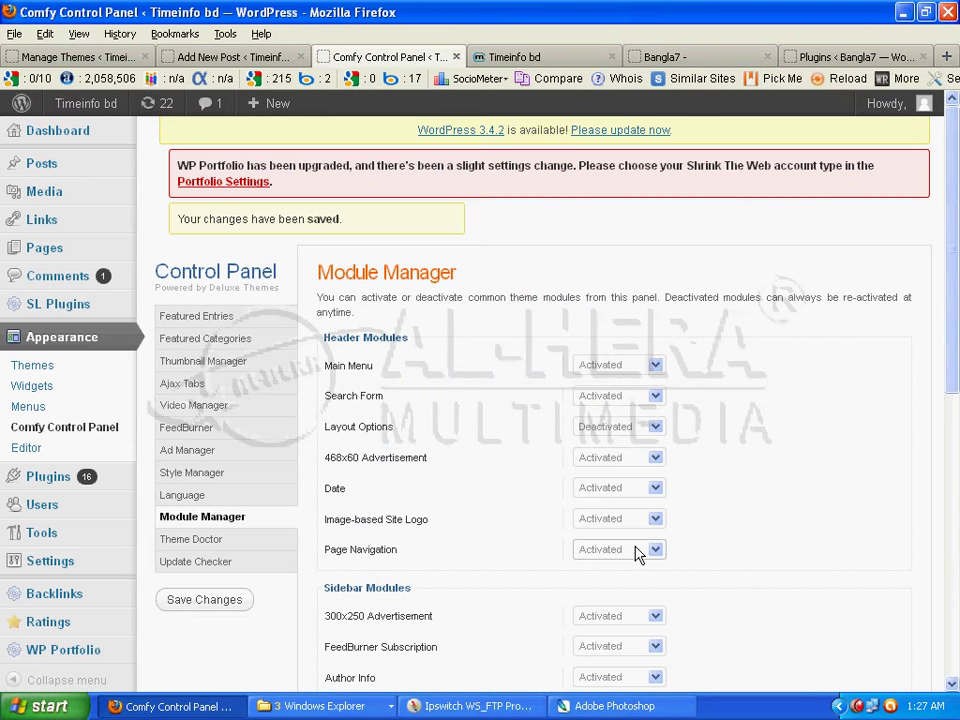
scroll(632, 565, "down", 4)
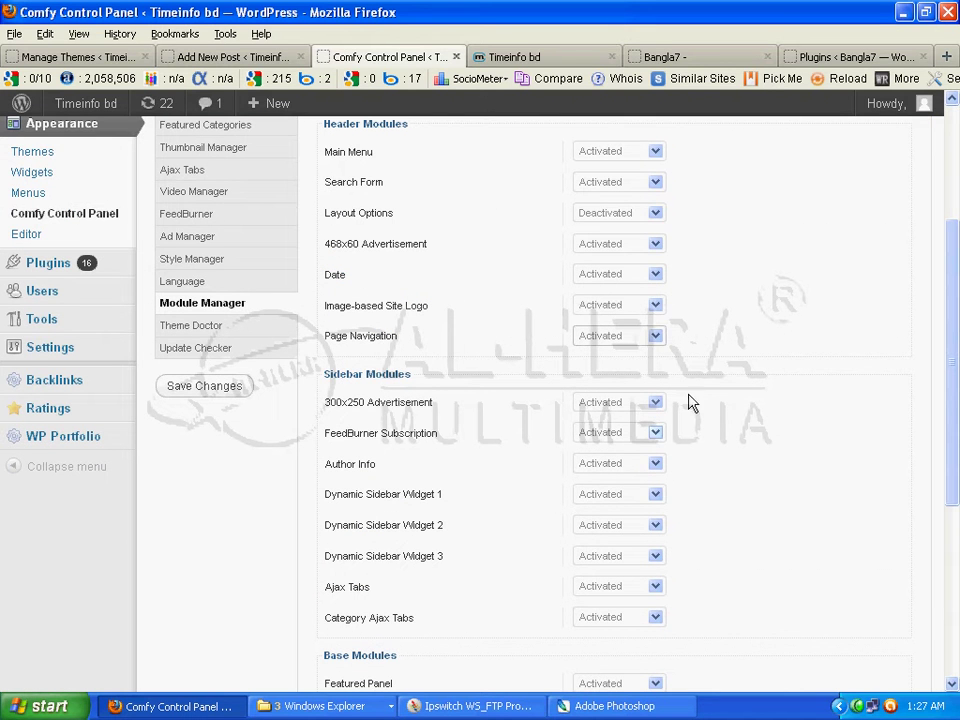
left_click(657, 404)
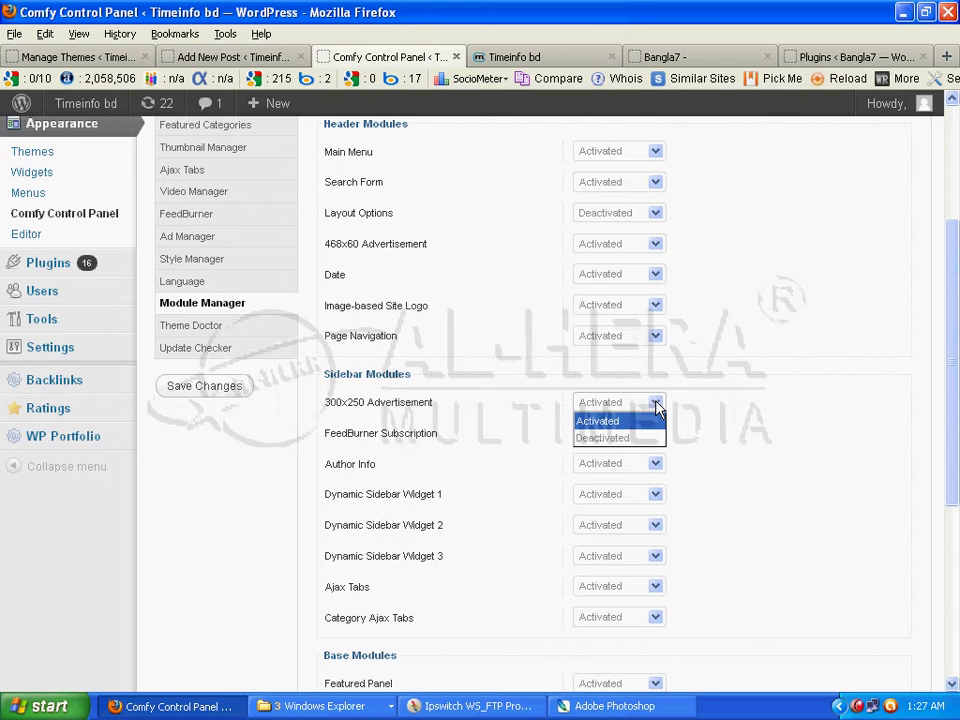
left_click(657, 407)
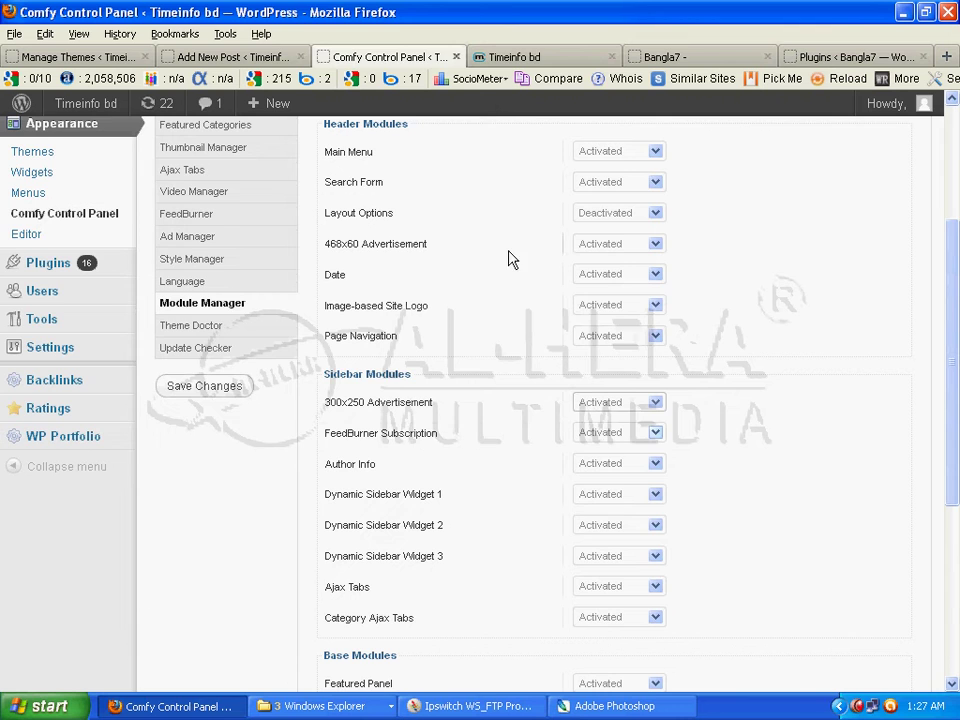
- Check the homepage's sidebar and set the FeedBurner Subscription sidebar module to Deactivated
left_click(566, 56)
scroll(696, 332, "up", 15)
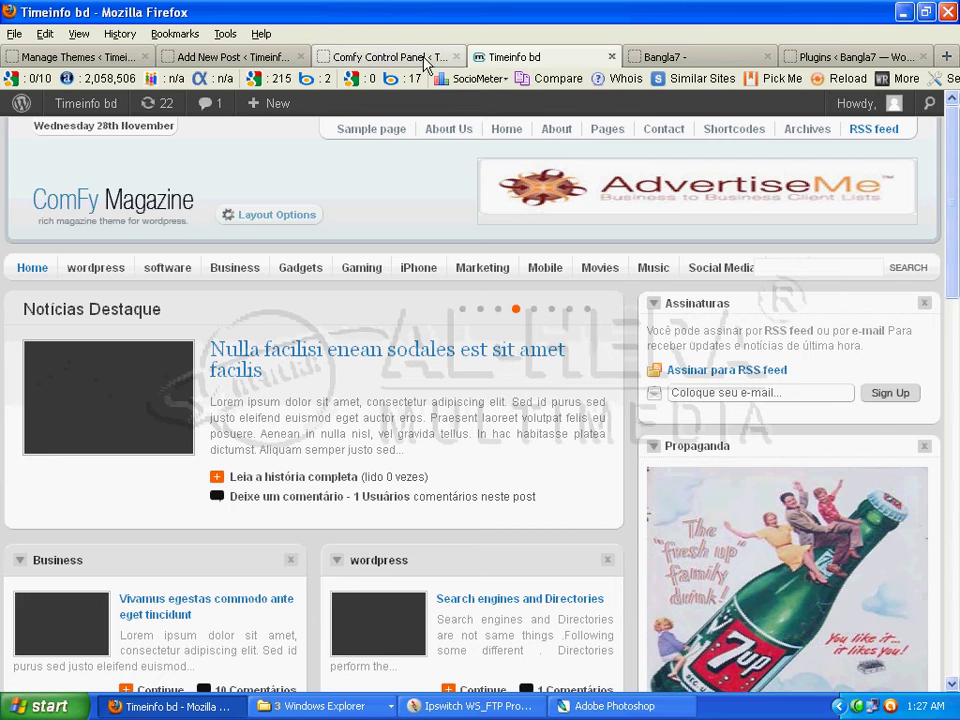
left_click(390, 57)
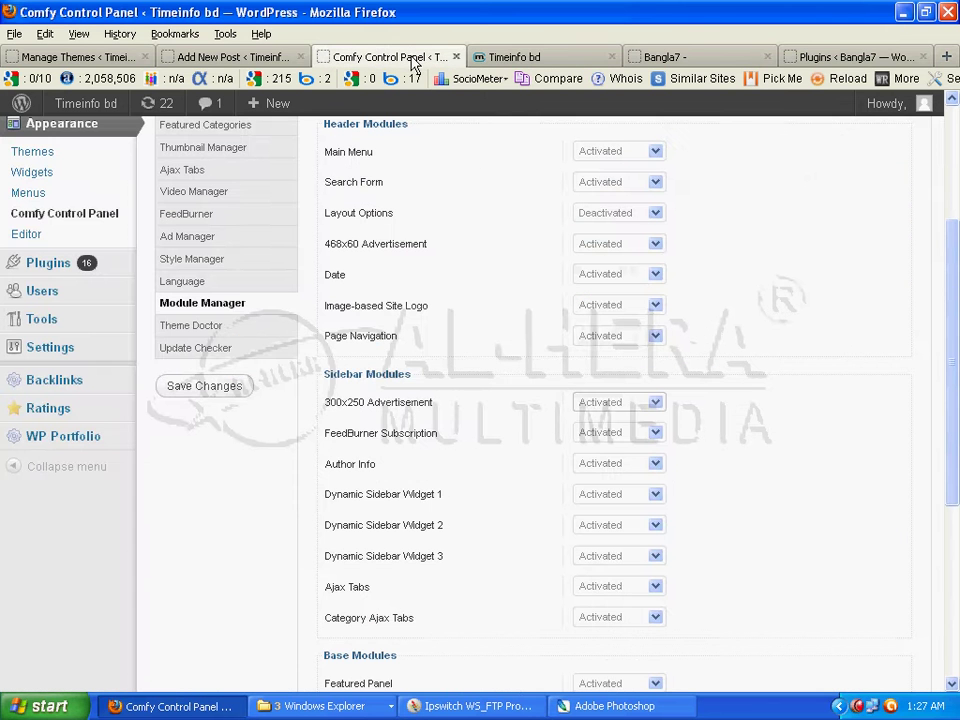
left_click(655, 433)
left_click(642, 468)
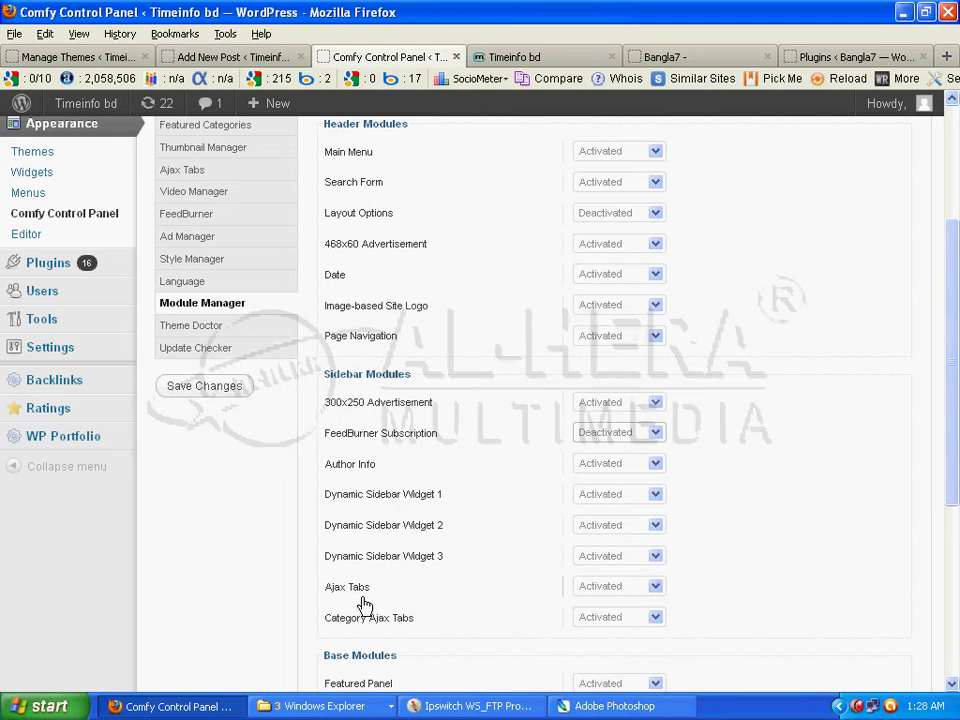
- View the Ajax Tabs module's activation options and compare them with the tabbed topics box in the homepage's sidebar
left_click(655, 587)
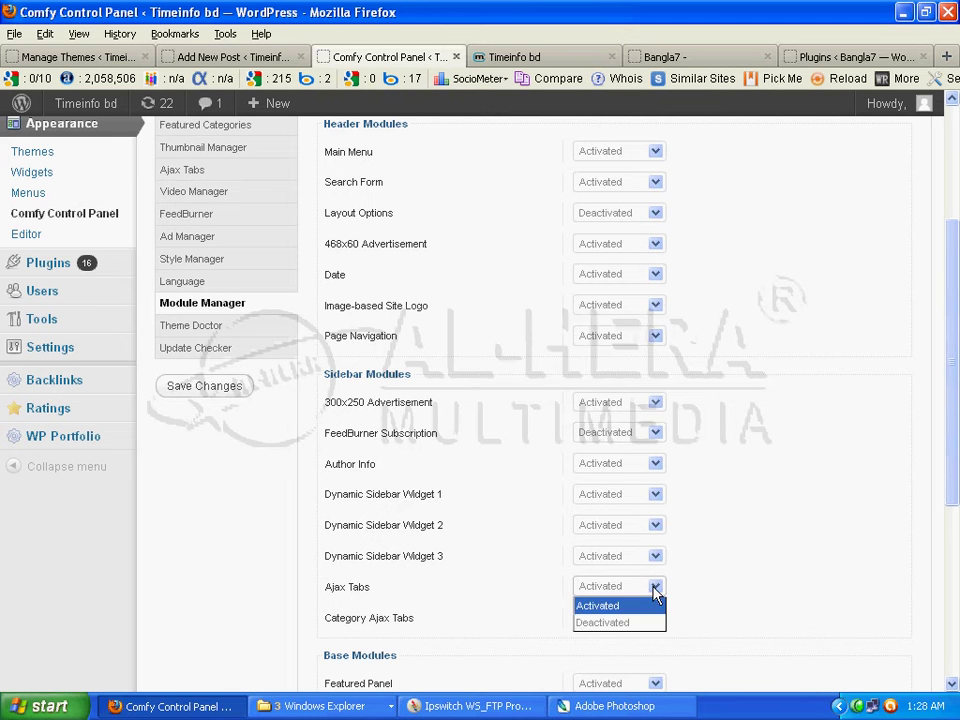
left_click(655, 592)
left_click(515, 57)
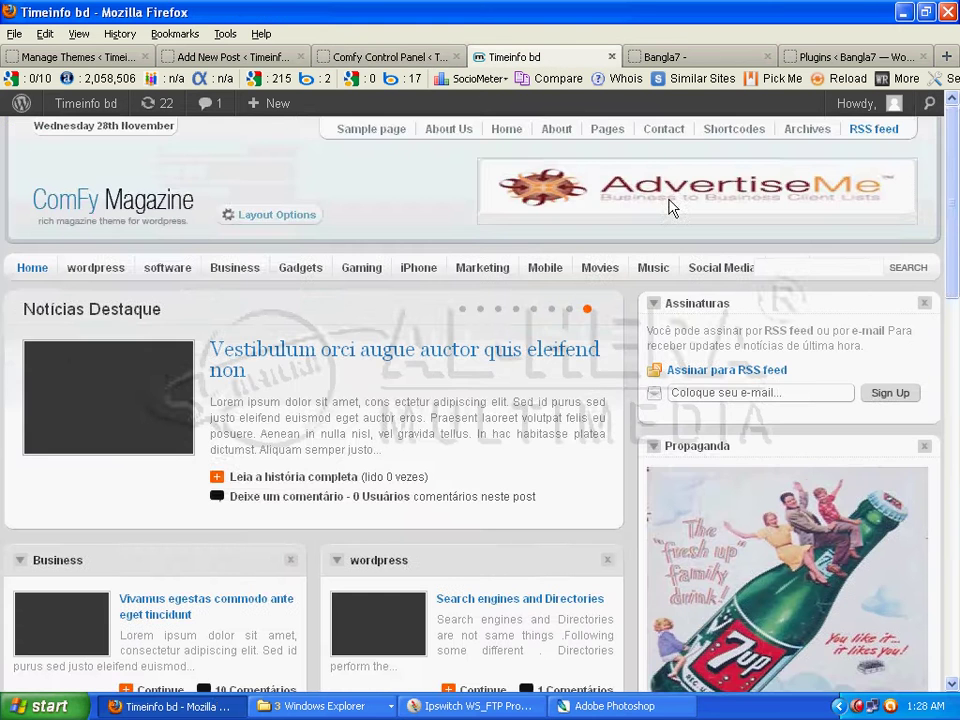
scroll(699, 308, "down", 5)
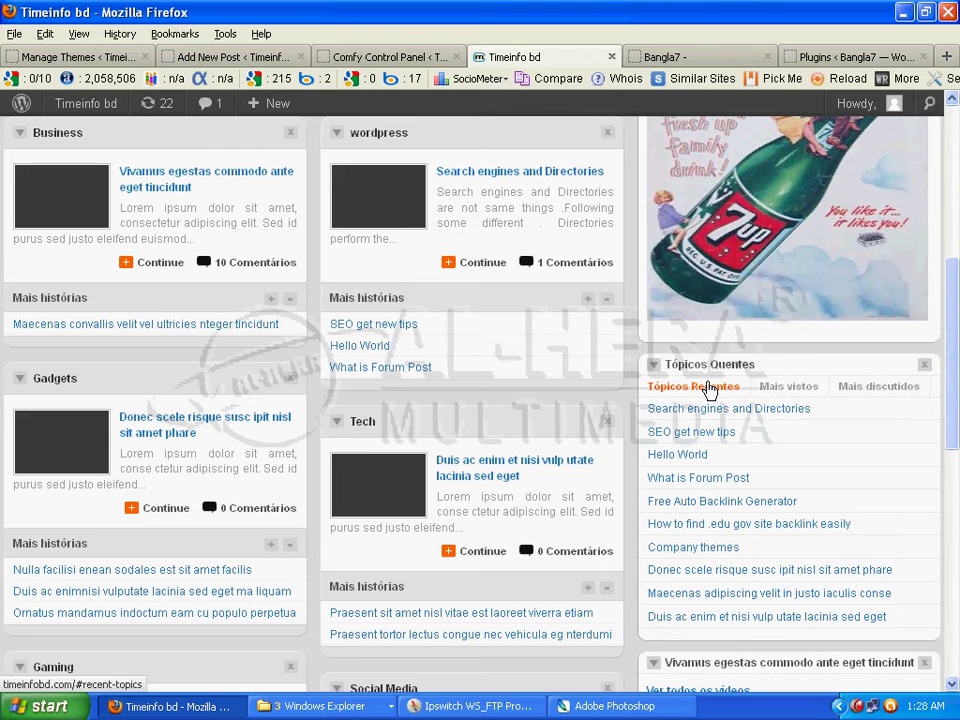
left_click(390, 57)
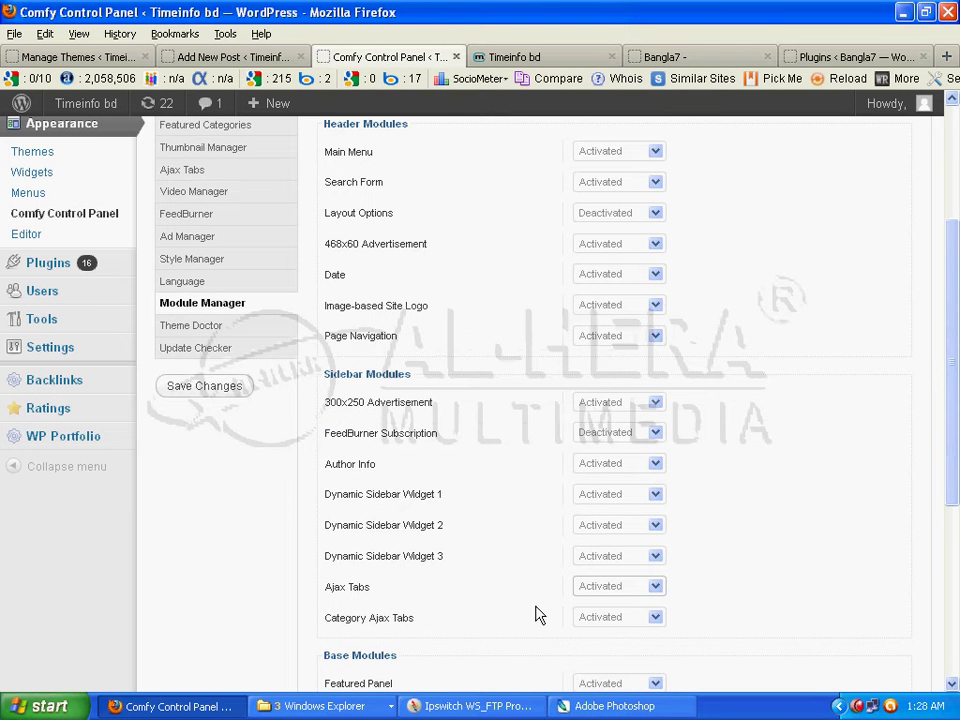
- Compare the Base Modules in the Module Manager with the featured panel and categories on the homepage
scroll(514, 594, "down", 4)
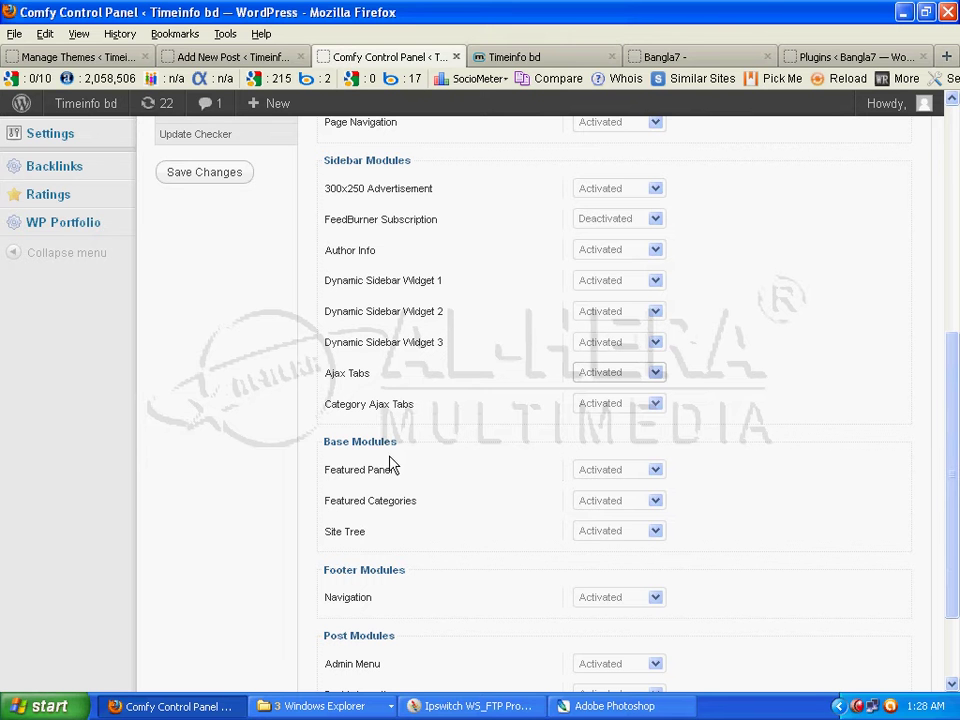
left_click(553, 55)
scroll(493, 221, "up", 5)
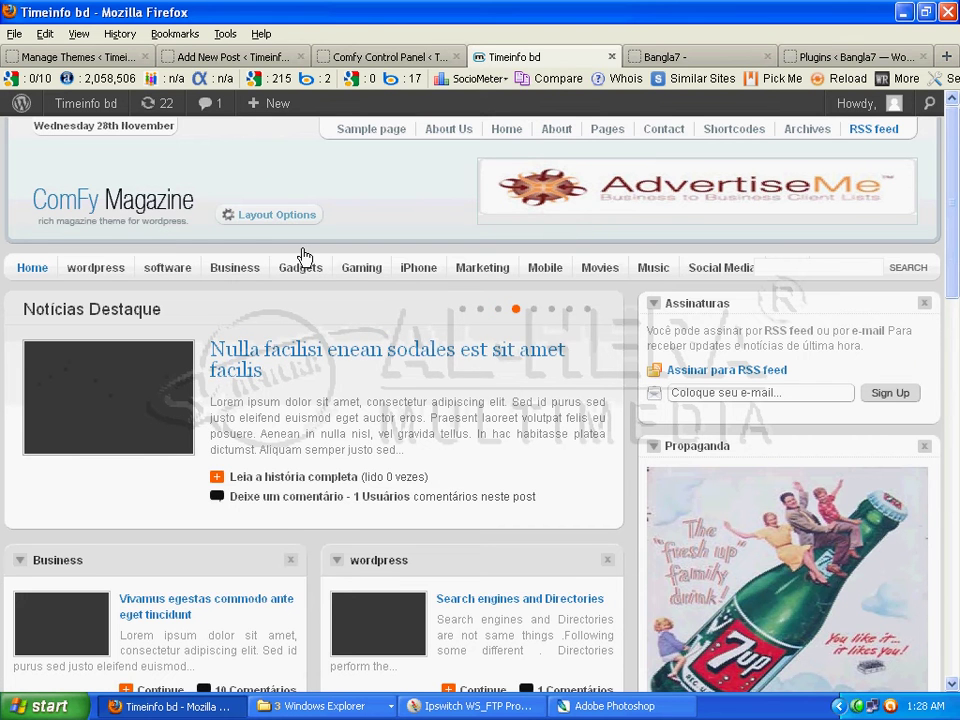
left_click(362, 60)
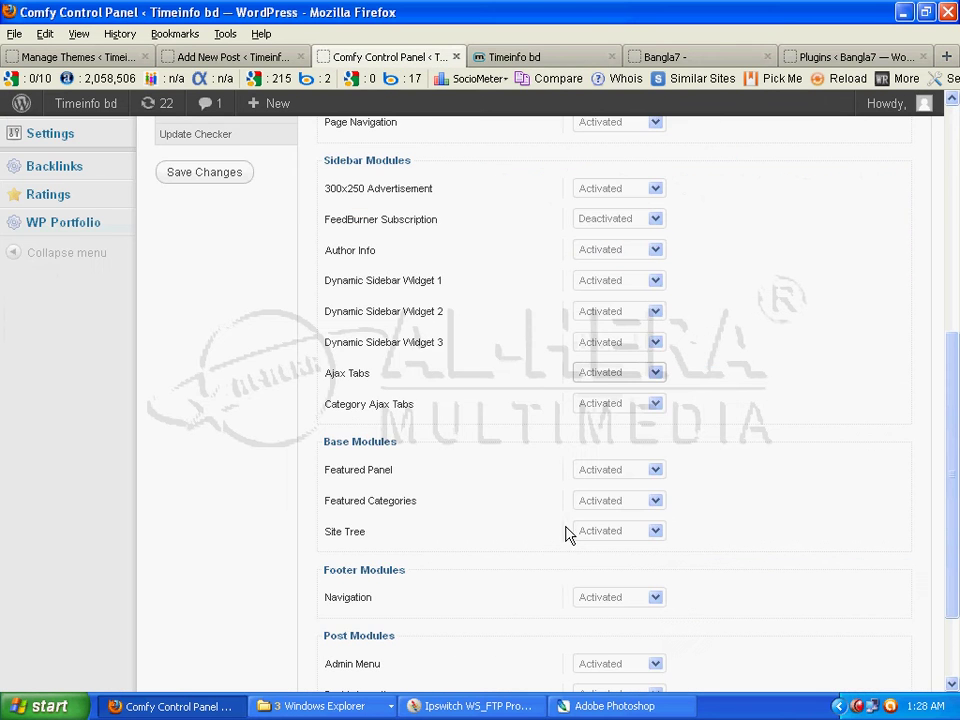
- View the footer Navigation module's activation options and compare the module with the menu in the homepage's footer
scroll(567, 533, "down", 3)
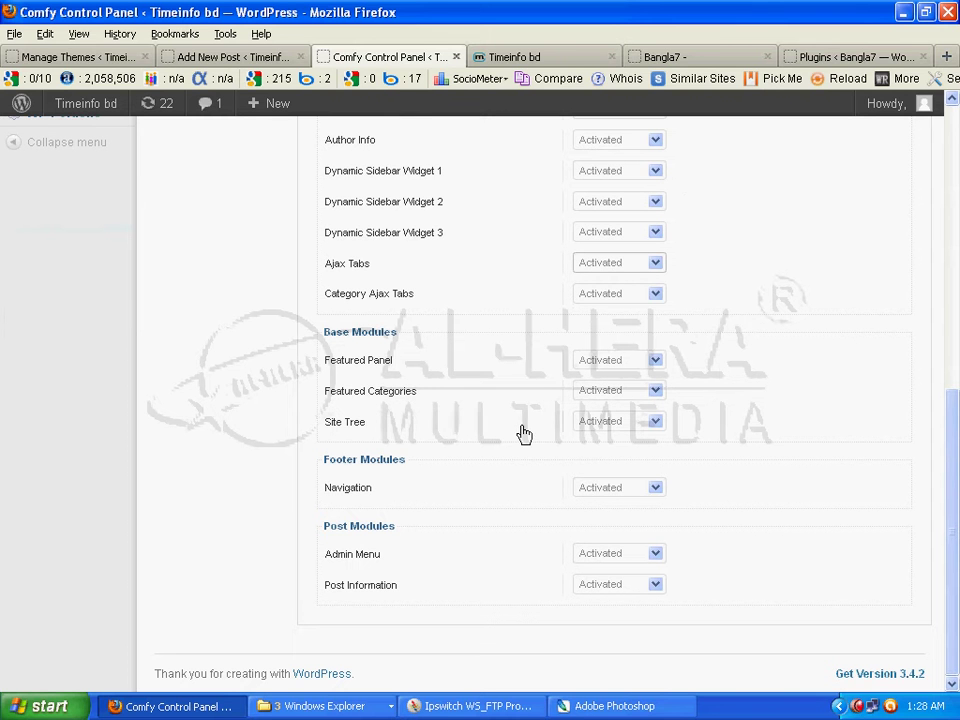
left_click(655, 495)
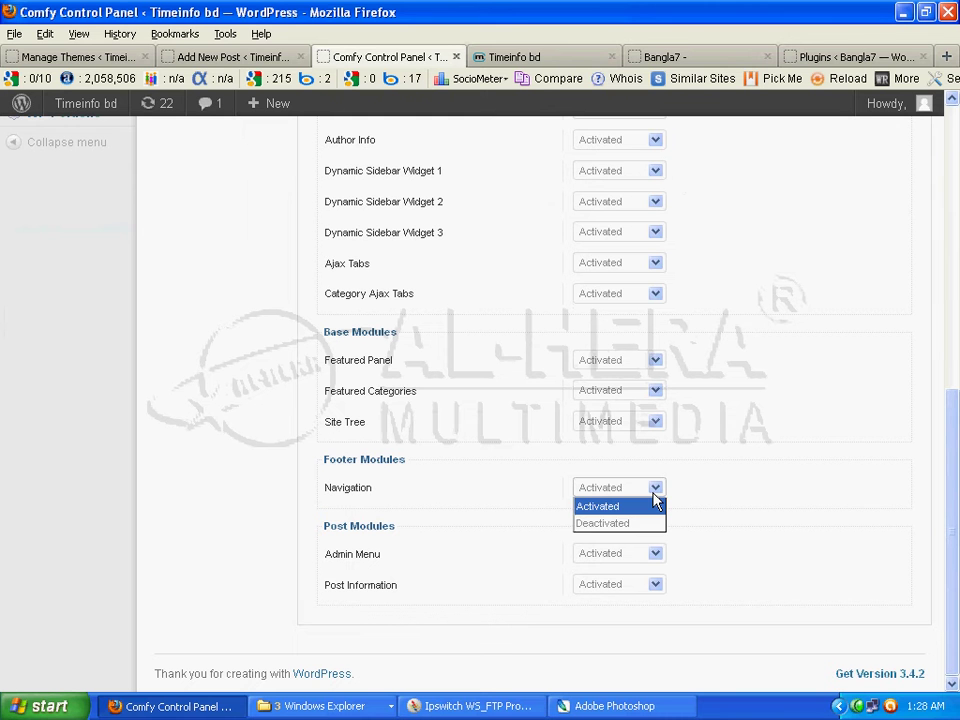
left_click(654, 493)
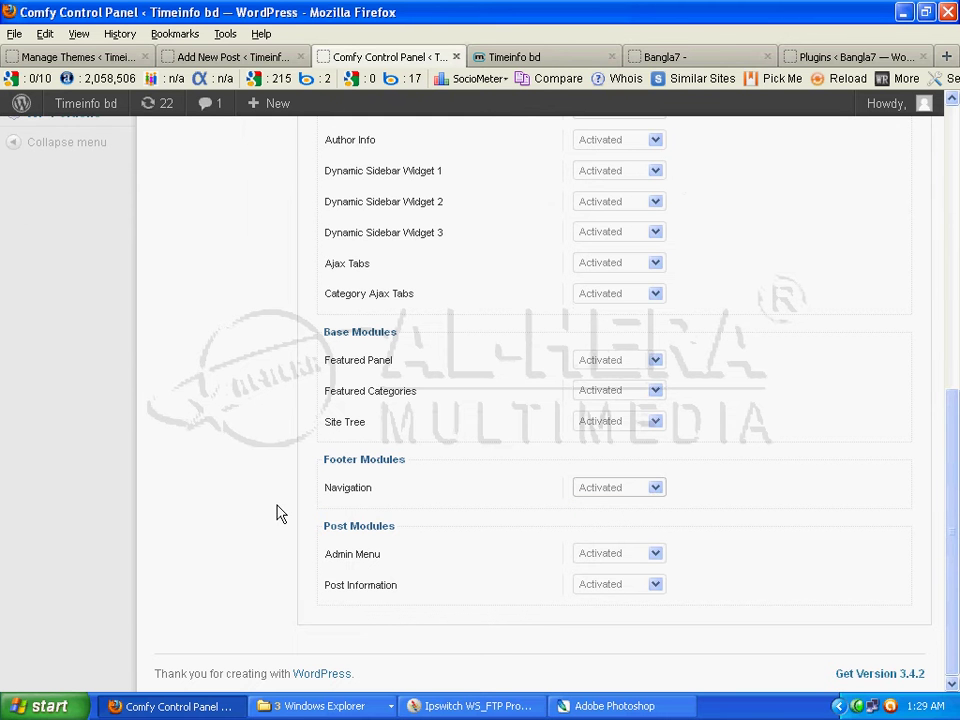
key("ctrl+Tab")
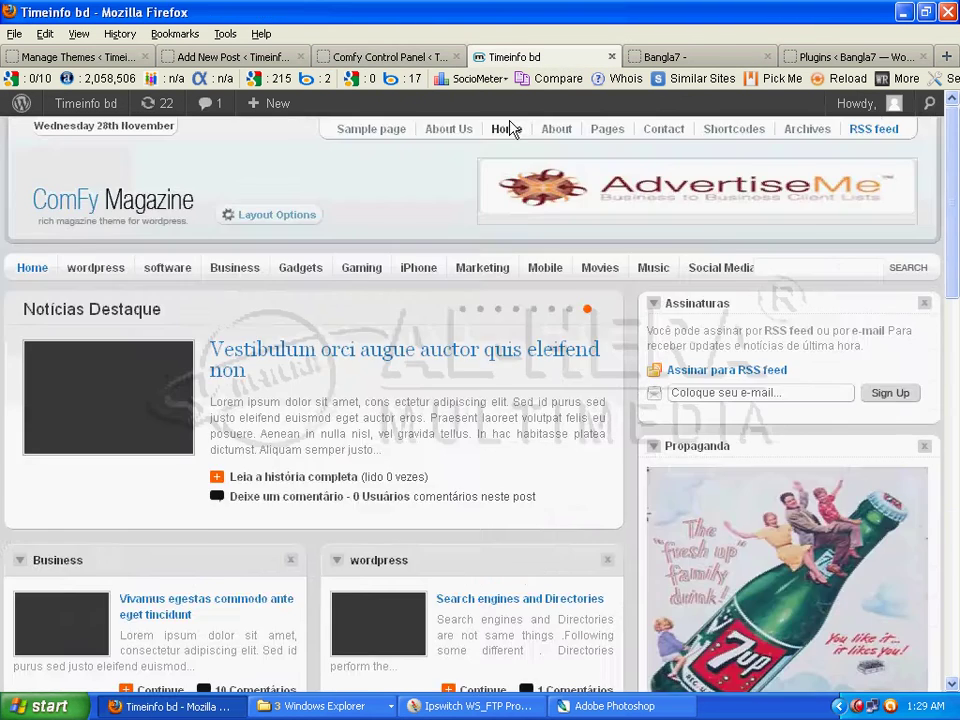
scroll(497, 540, "down", 15)
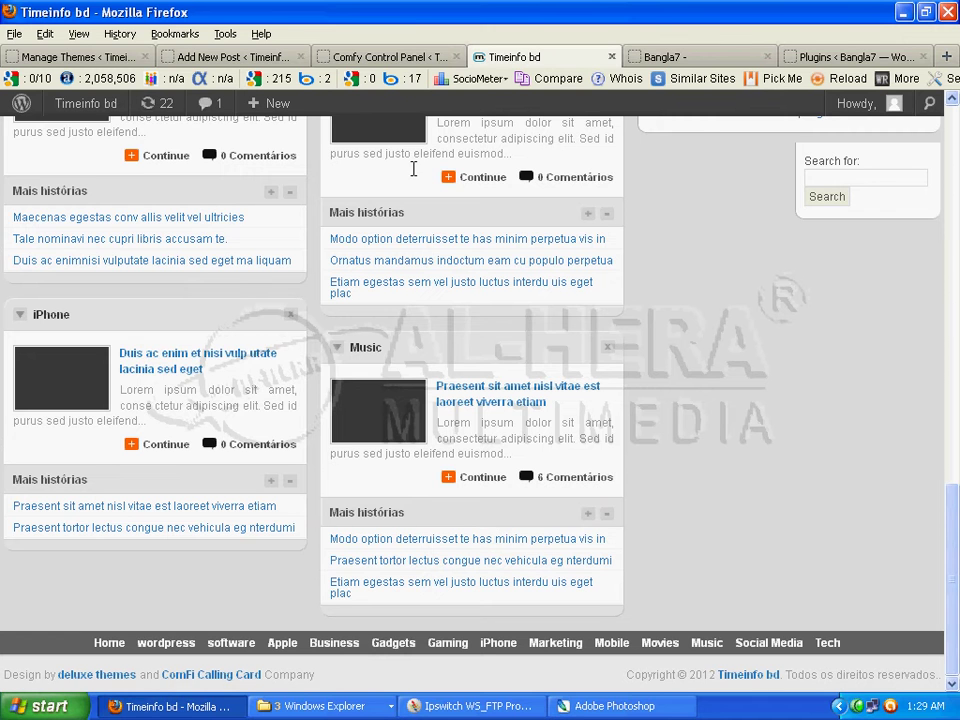
left_click(405, 58)
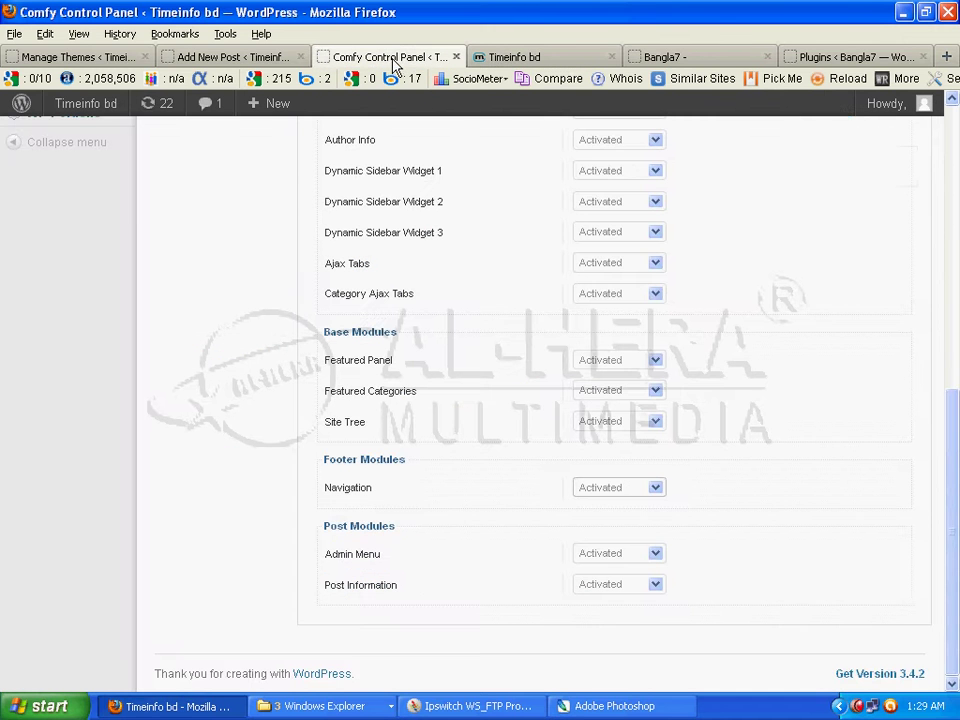
left_click(652, 489)
left_click(624, 487)
- Review the header and sidebar modules, check the homepage's header menus and view the Page Navigation module's activation options
scroll(617, 483, "up", 1)
scroll(617, 483, "up", 6)
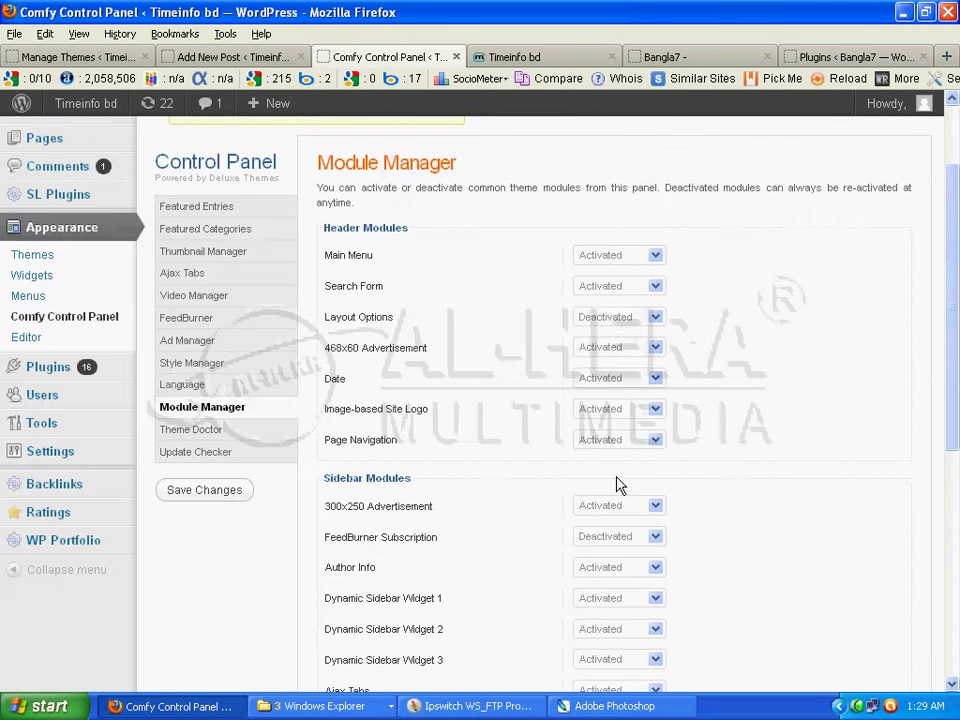
scroll(617, 483, "down", 2)
scroll(617, 483, "down", 2)
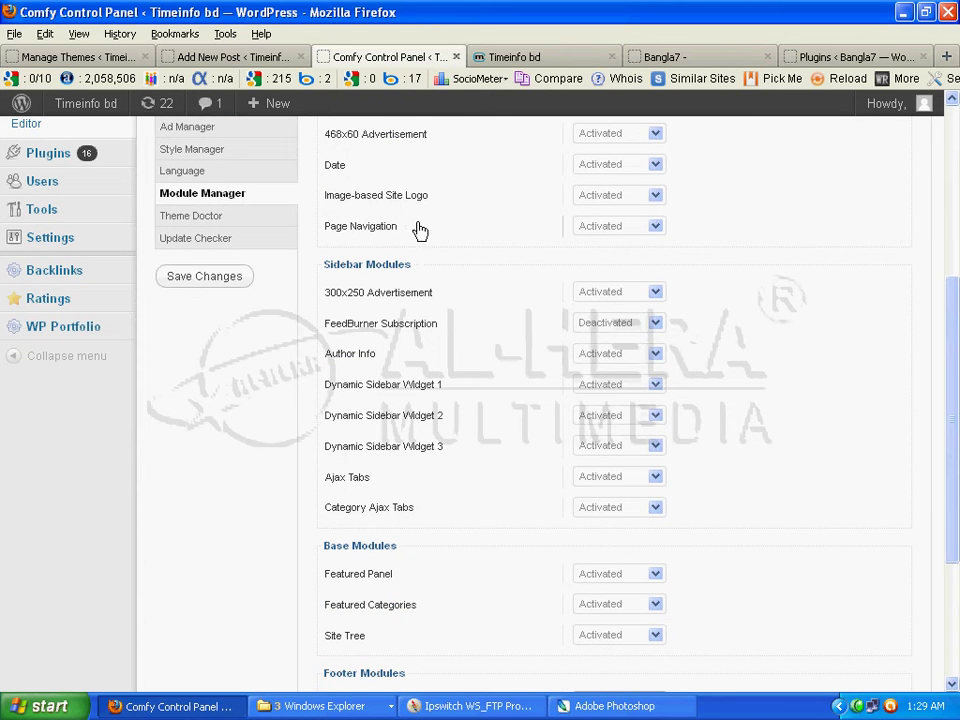
left_click(504, 56)
scroll(410, 304, "up", 15)
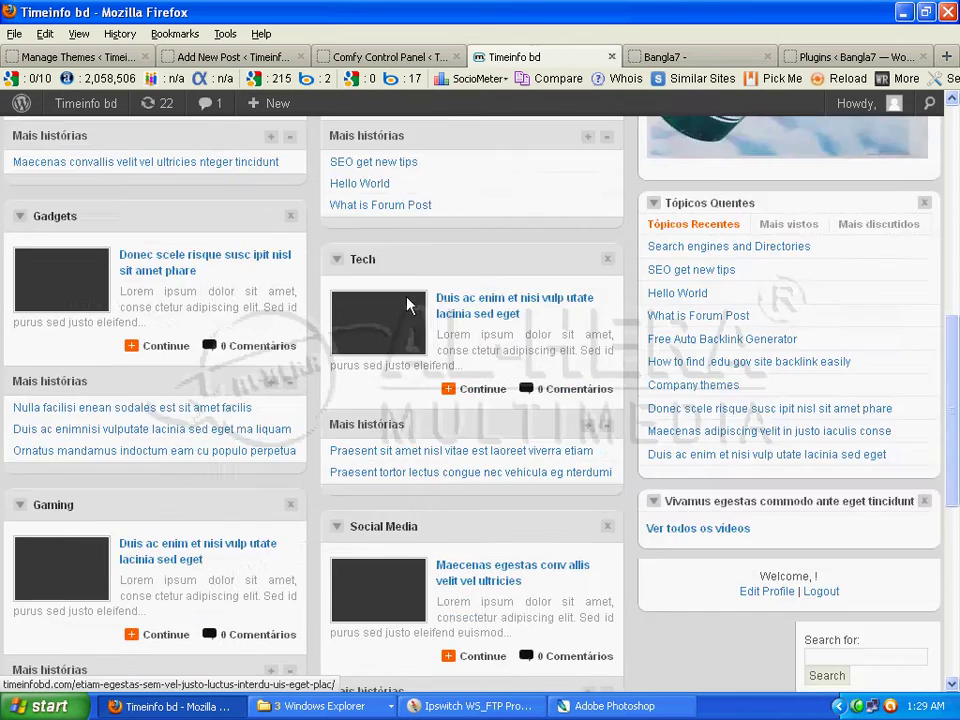
scroll(404, 302, "up", 4)
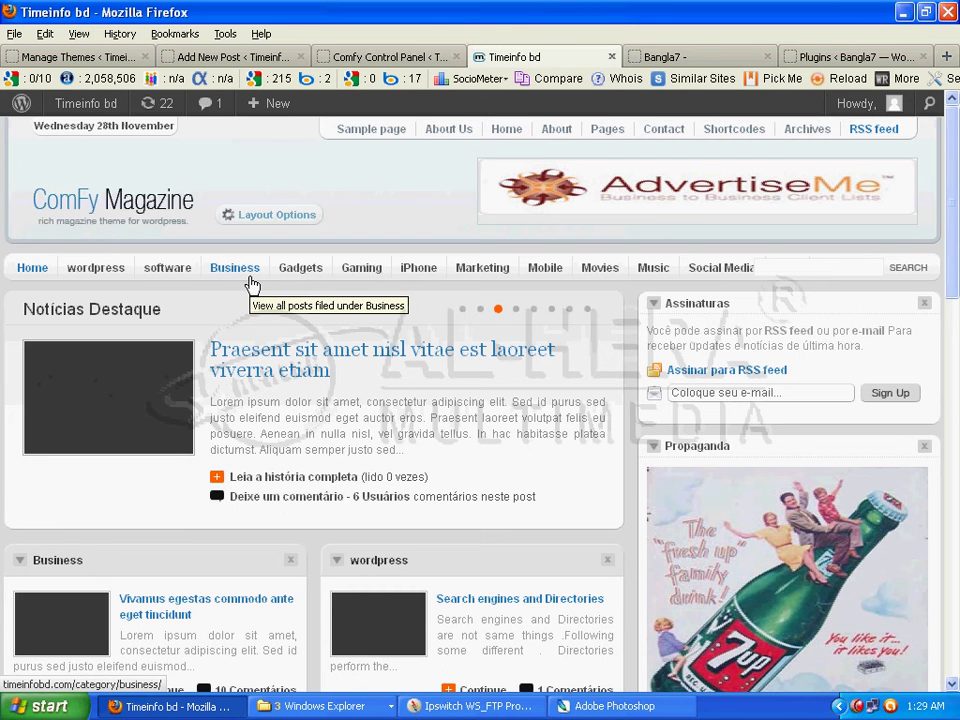
left_click(407, 57)
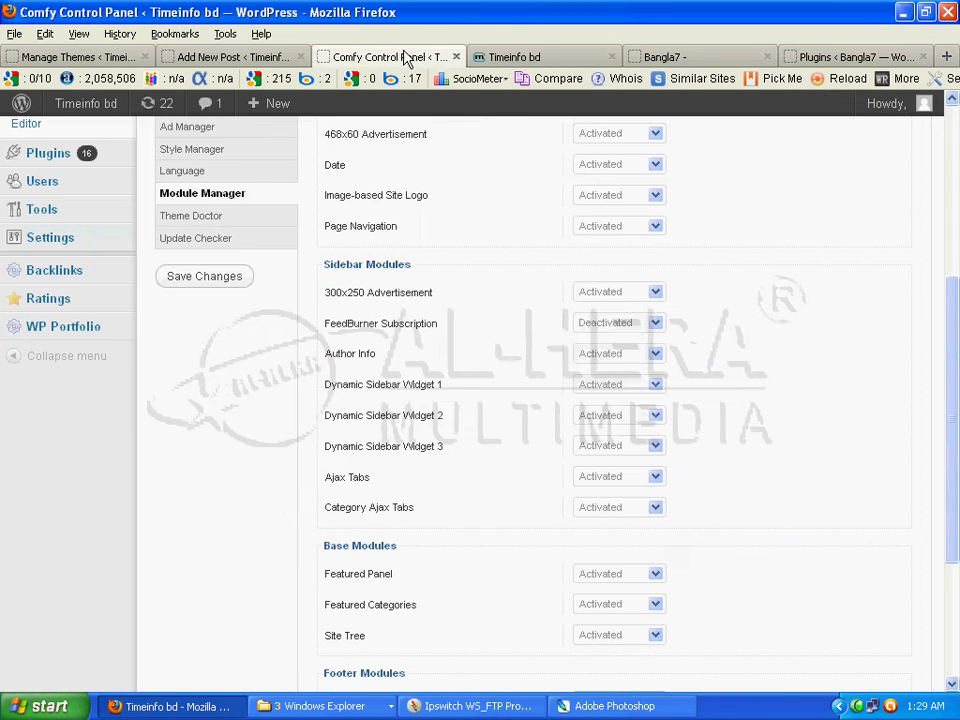
left_click(656, 227)
left_click(656, 227)
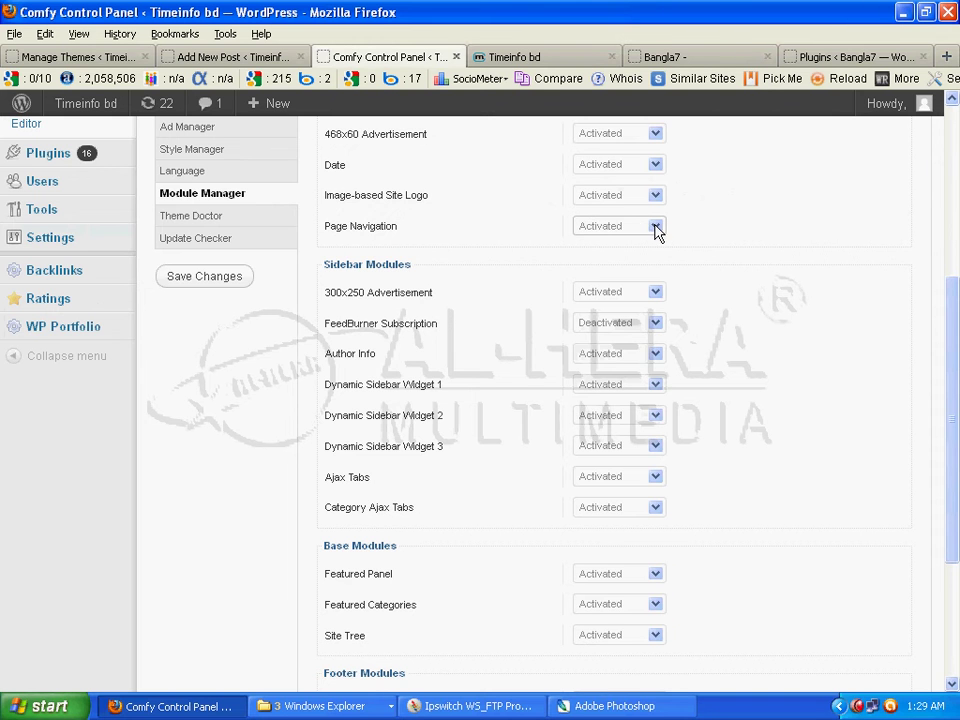
- Review the remaining post modules, save the Module Manager changes and check the saved module settings
scroll(485, 477, "down", 4)
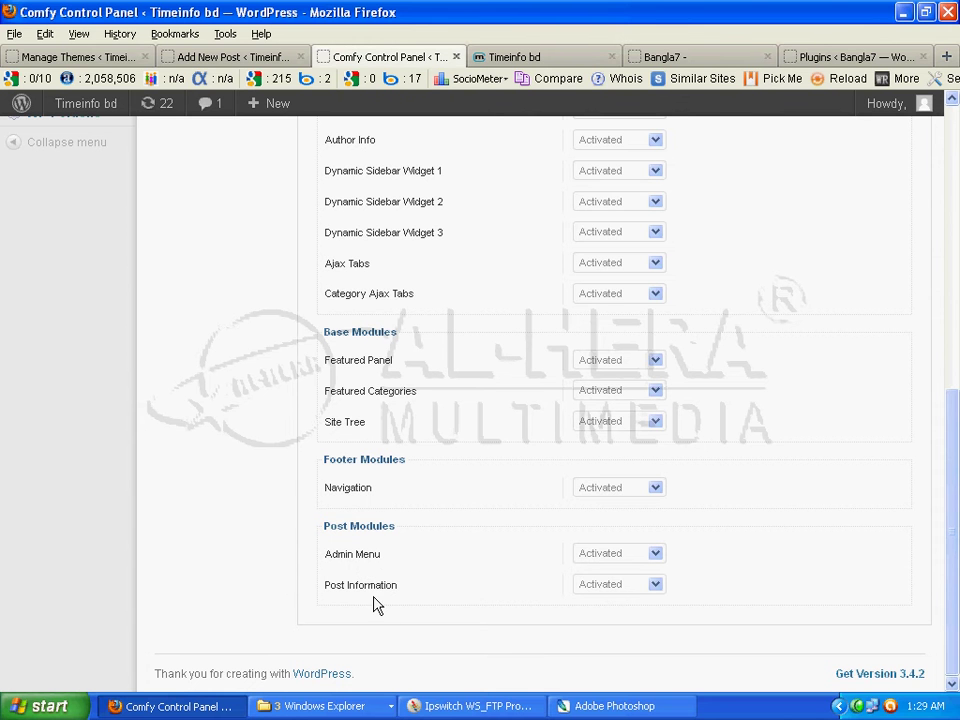
scroll(463, 568, "up", 10)
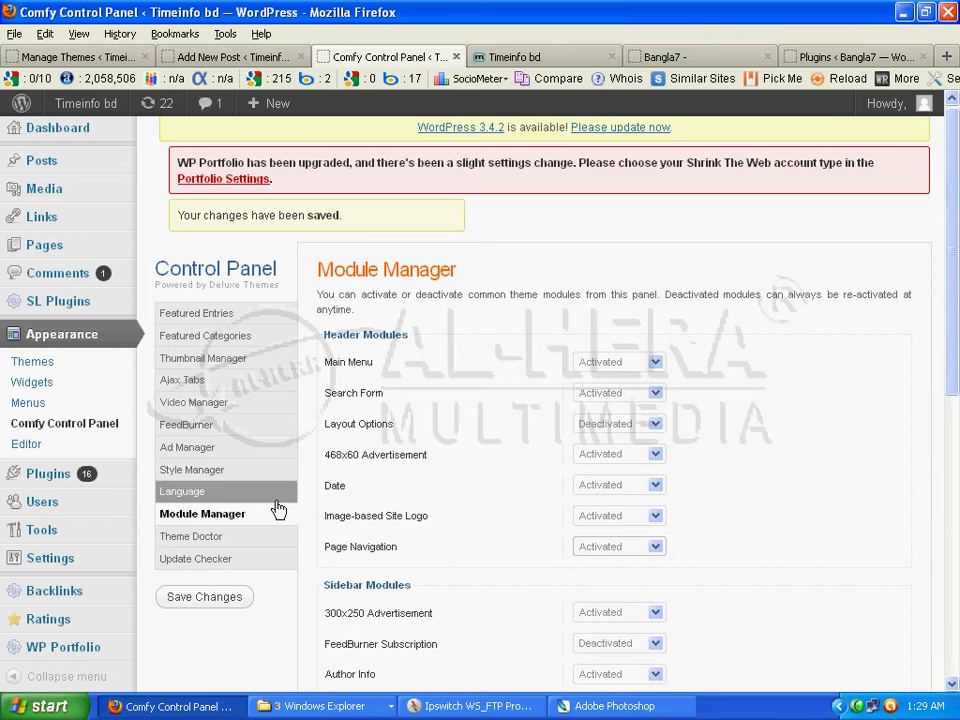
left_click(222, 604)
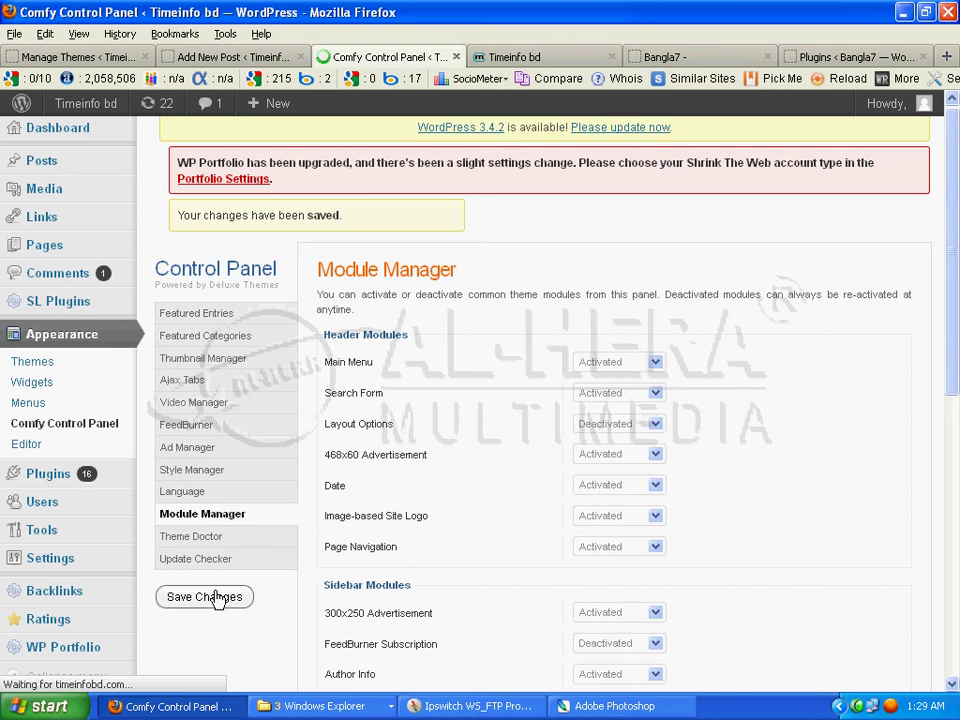
scroll(375, 469, "down", 4)
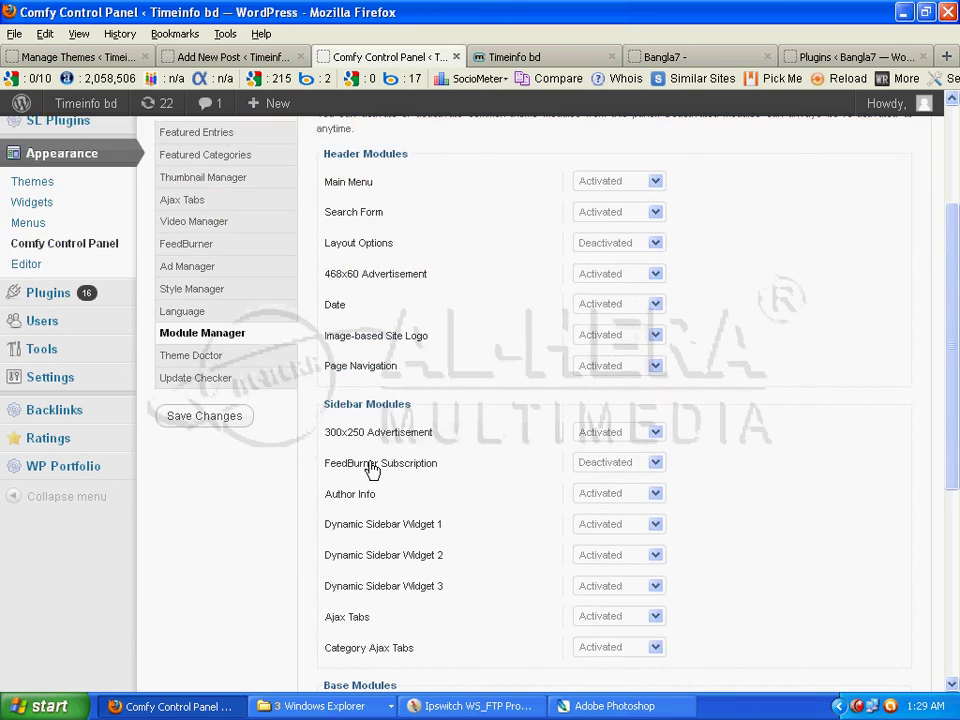
- Review the required plugins in the Theme Doctor and open the Update Checker to view the installed release
left_click(262, 338)
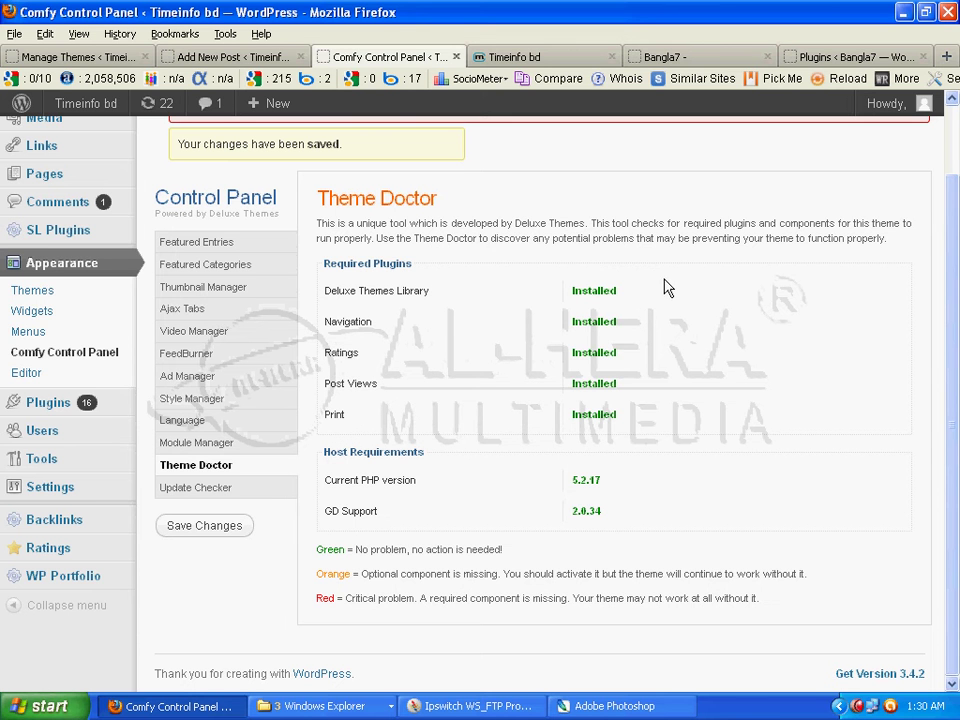
left_click_drag(676, 276, 606, 402)
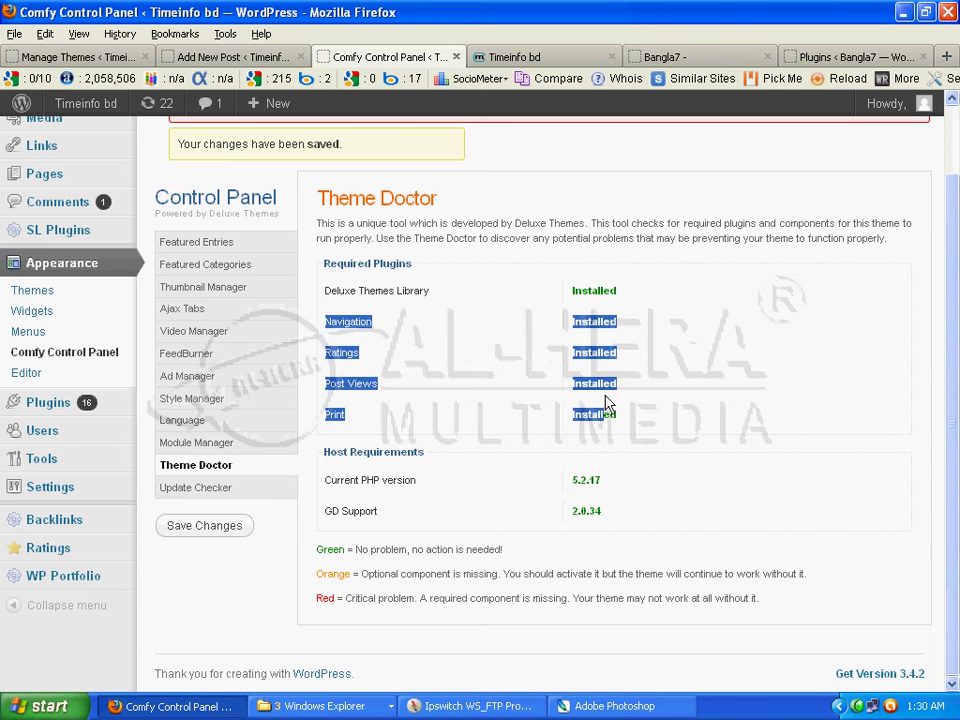
left_click(660, 375)
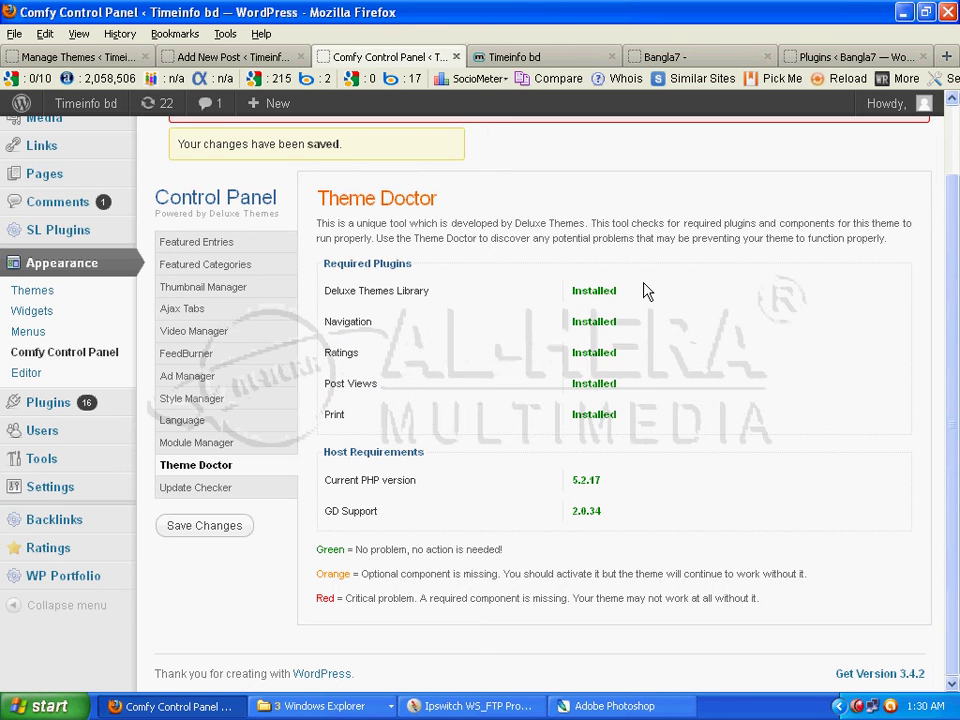
left_click_drag(645, 292, 638, 413)
left_click(640, 409)
left_click(230, 498)
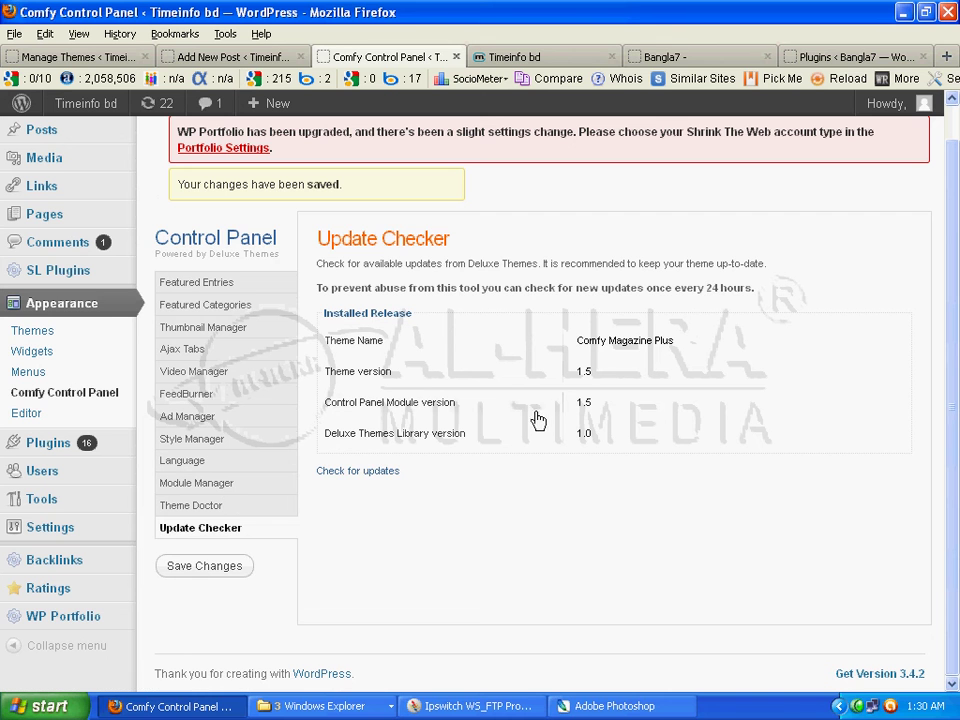
- Review the Featured Categories and Featured Entries settings and save the Control Panel changes
left_click(373, 478)
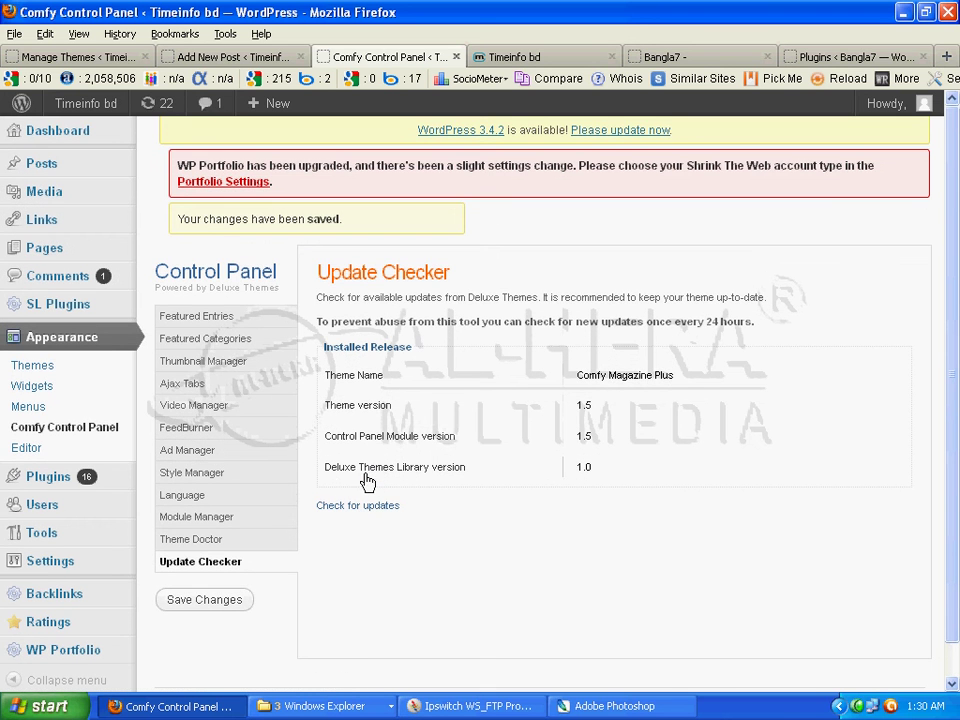
left_click(264, 323)
left_click(261, 338)
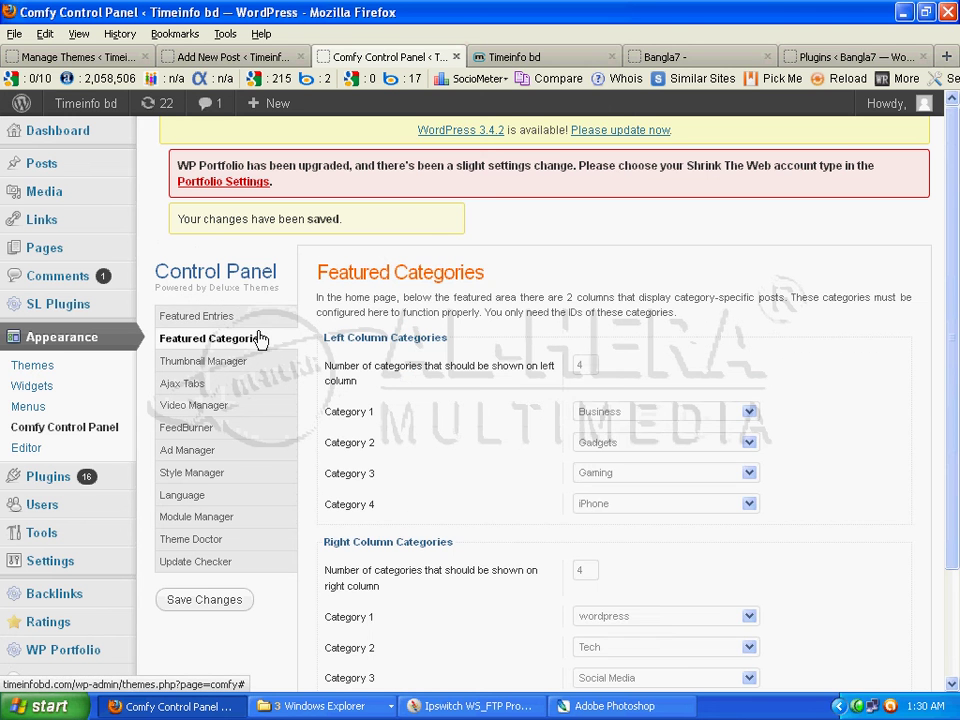
left_click(280, 319)
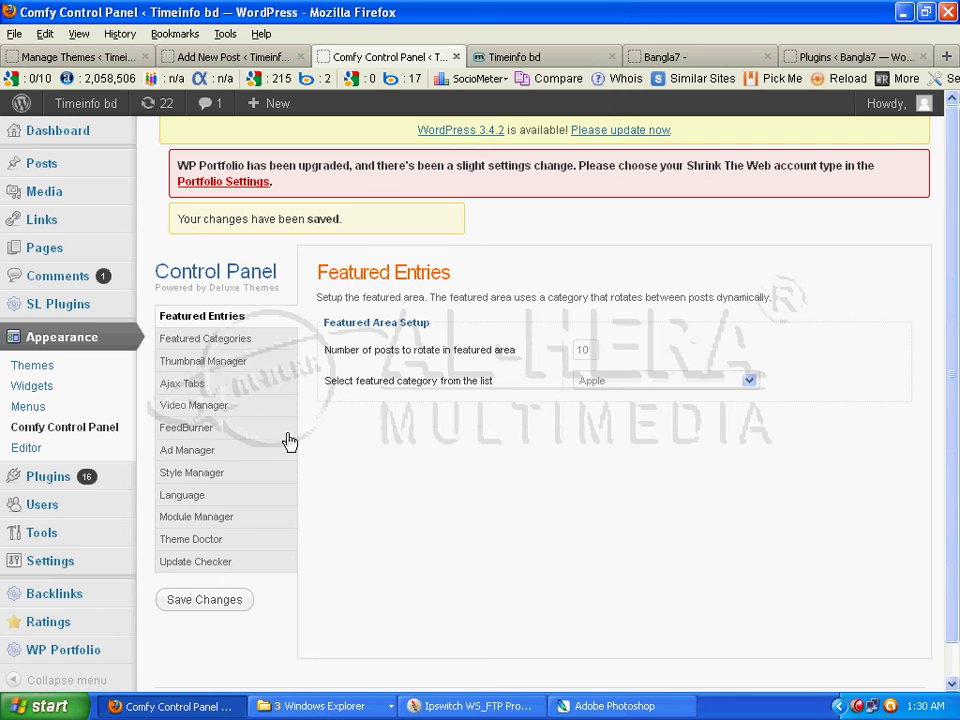
left_click(210, 598)
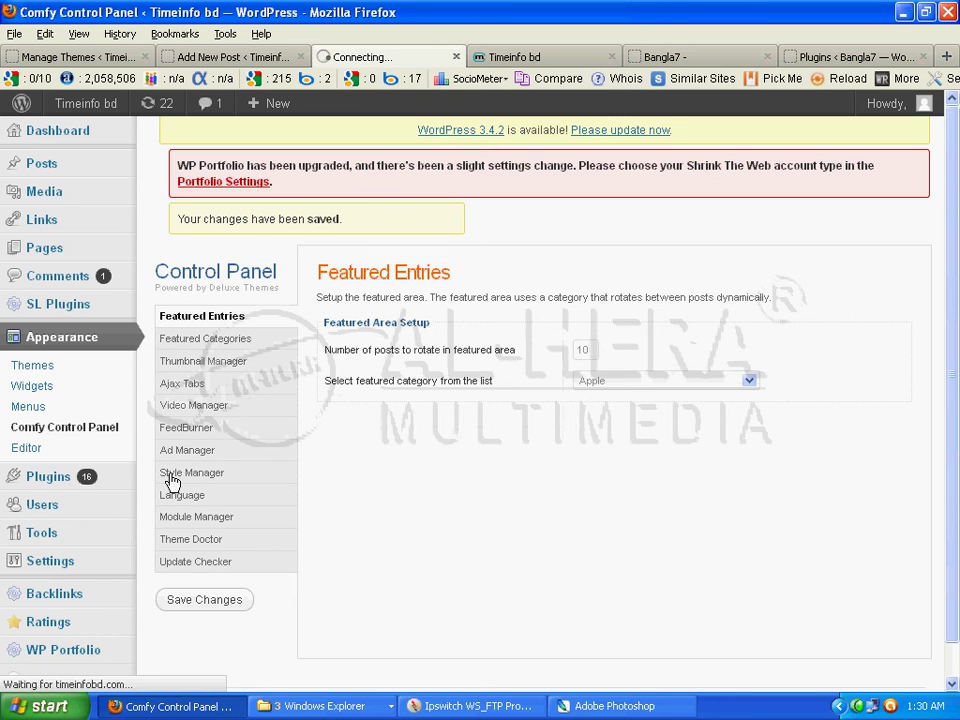
- Reload the site's homepage and review its featured area and category sections with the saved theme settings
left_click(493, 58)
right_click(493, 58)
left_click(520, 63)
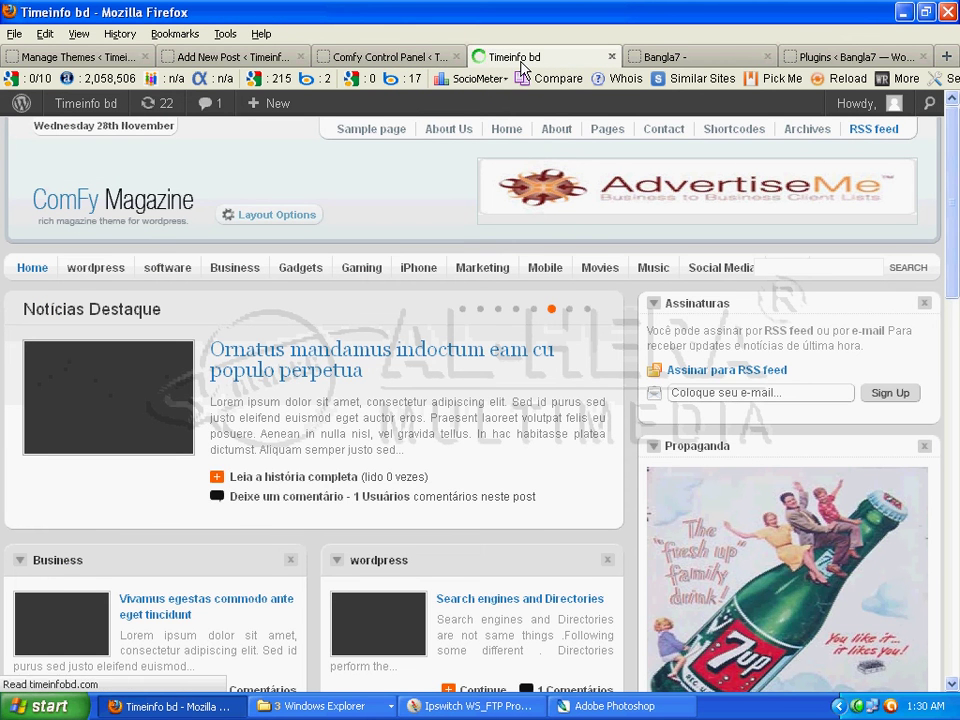
scroll(447, 340, "down", 10)
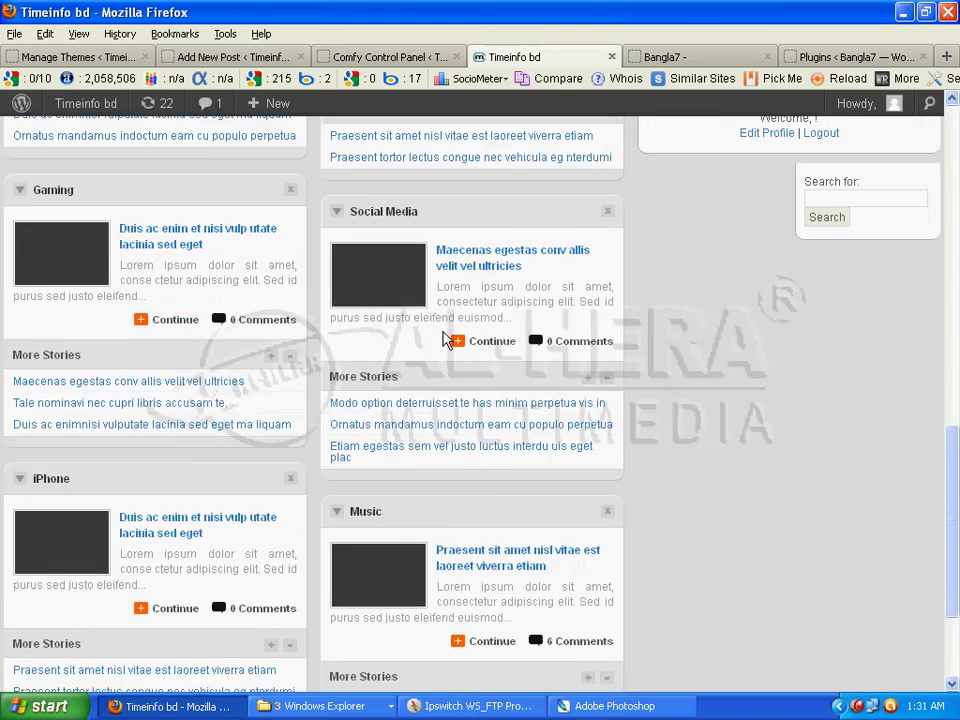
scroll(446, 338, "up", 5)
scroll(447, 340, "up", 2)
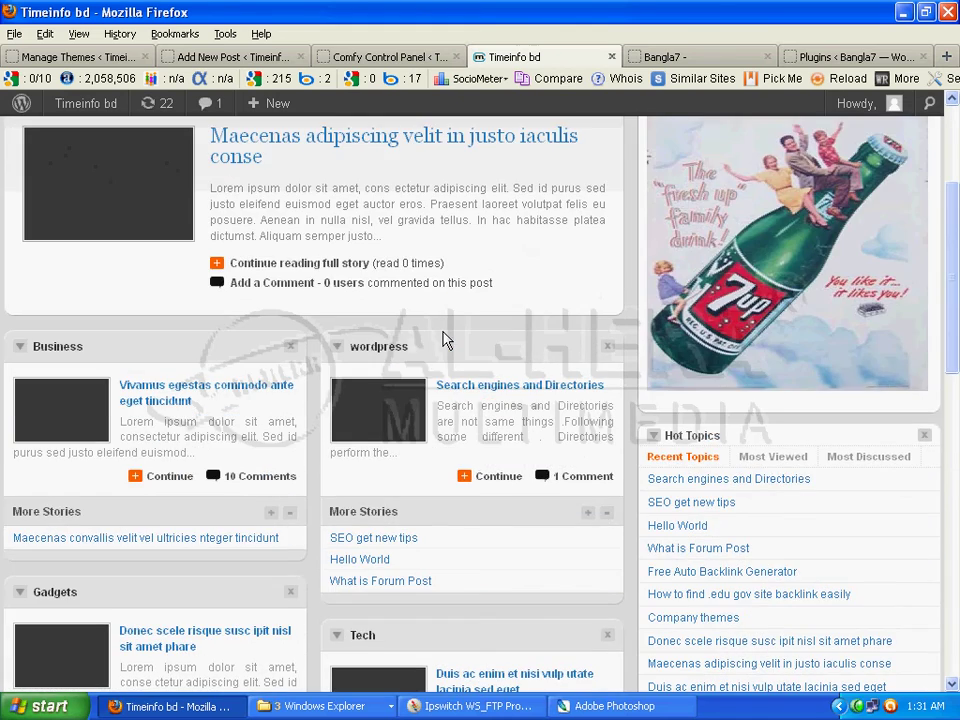
scroll(446, 338, "up", 2)
scroll(447, 338, "down", 2)
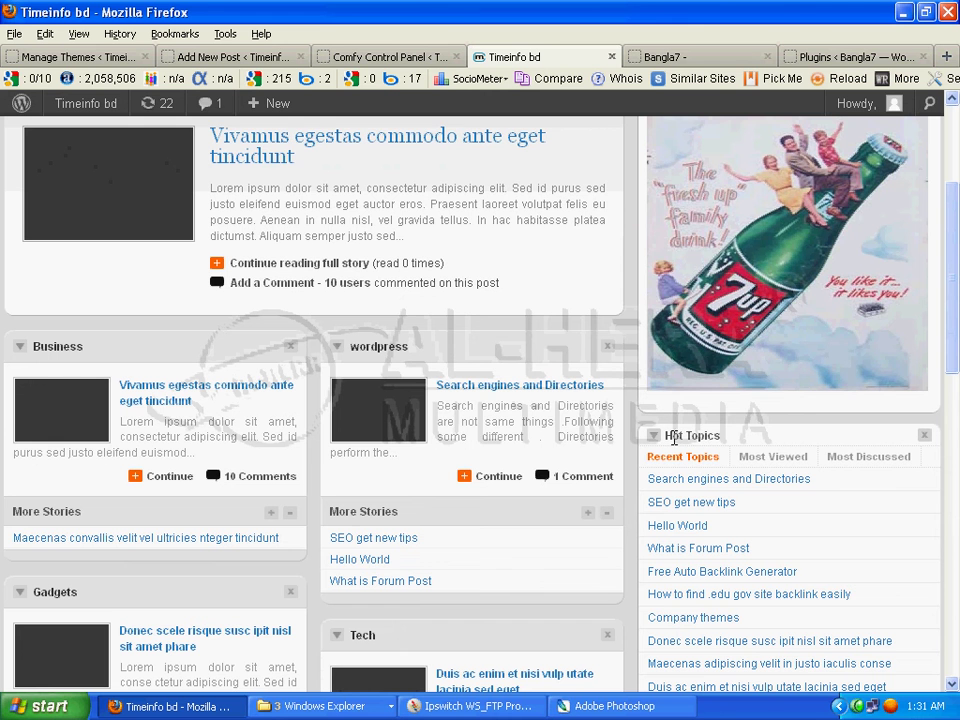
- Examine the Hot Topics sidebar module and the rest of the homepage from the header to the footer menu
left_click_drag(671, 437, 737, 445)
scroll(730, 425, "down", 10)
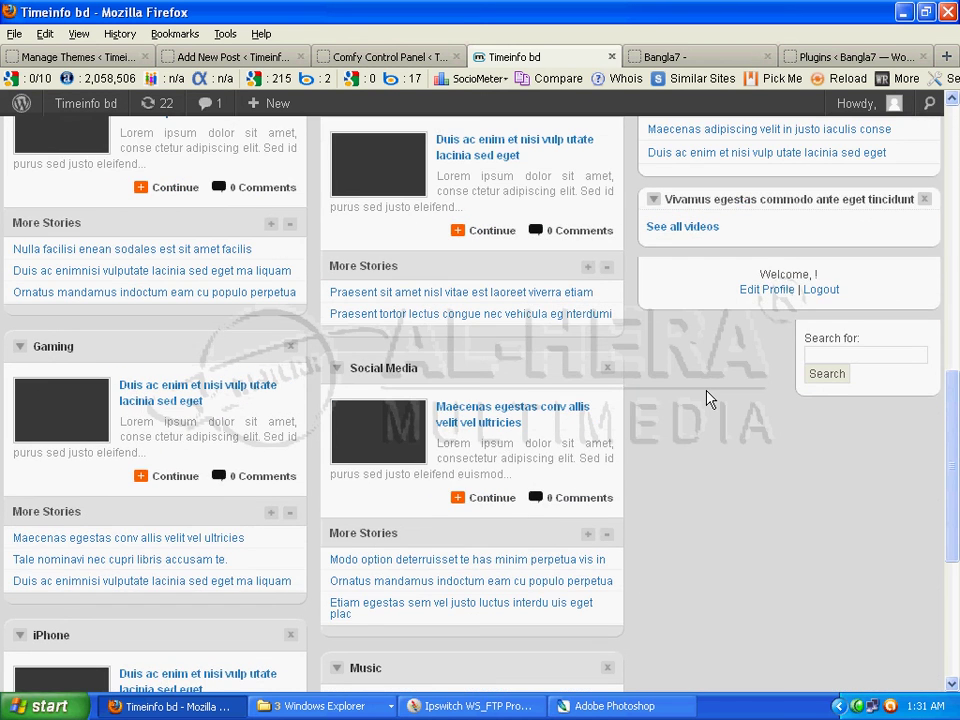
scroll(574, 340, "down", 4)
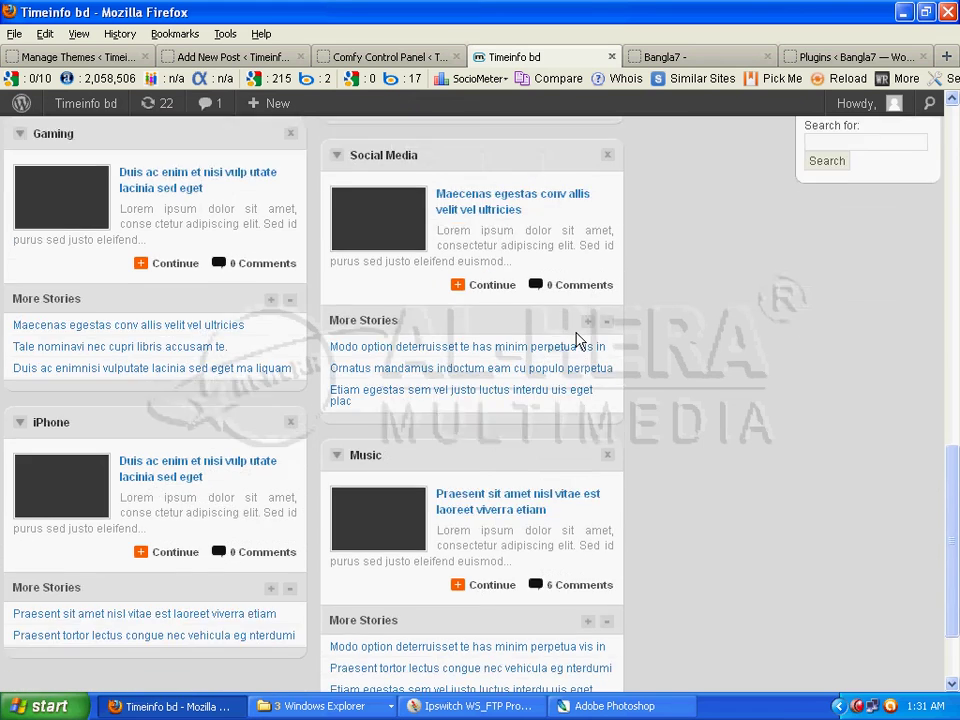
scroll(575, 340, "up", 5)
scroll(575, 340, "up", 12)
scroll(575, 335, "down", 6)
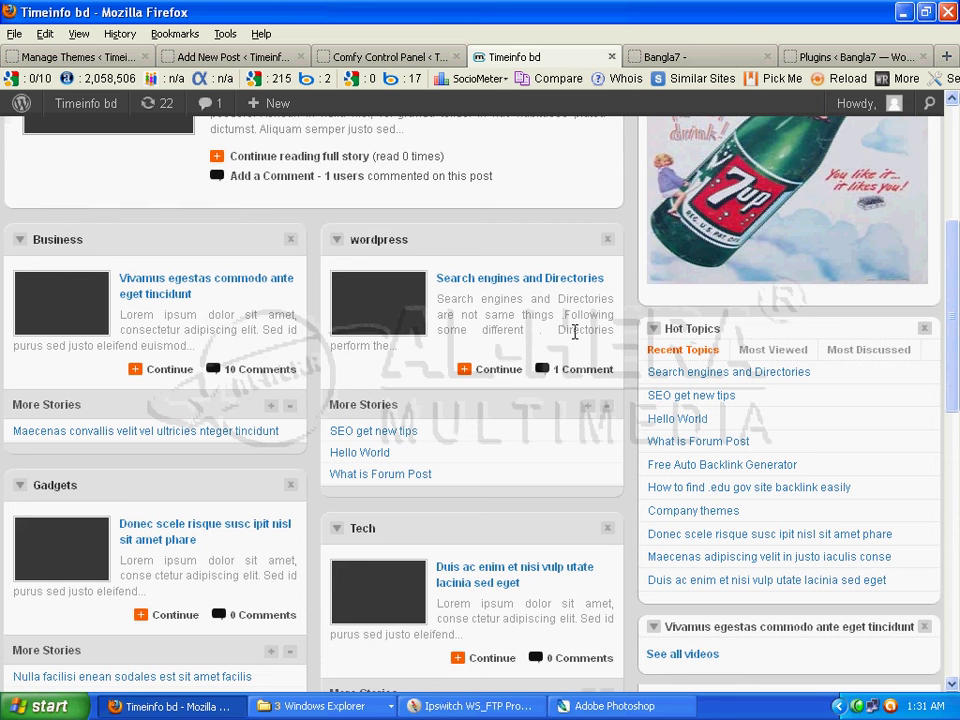
scroll(574, 333, "up", 4)
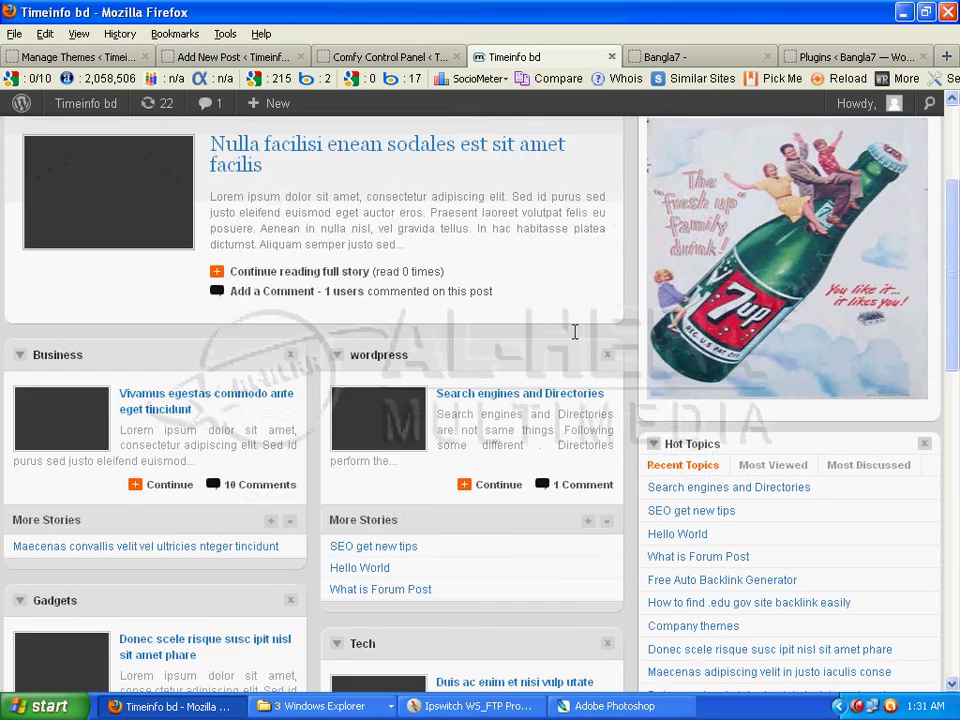
scroll(575, 335, "up", 2)
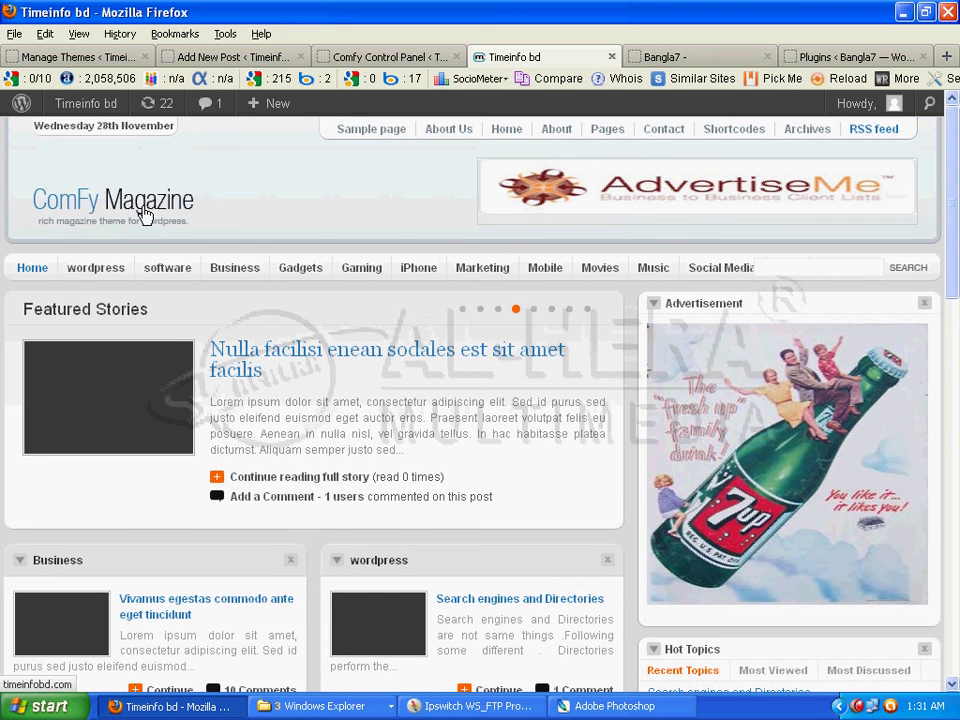
scroll(369, 446, "down", 16)
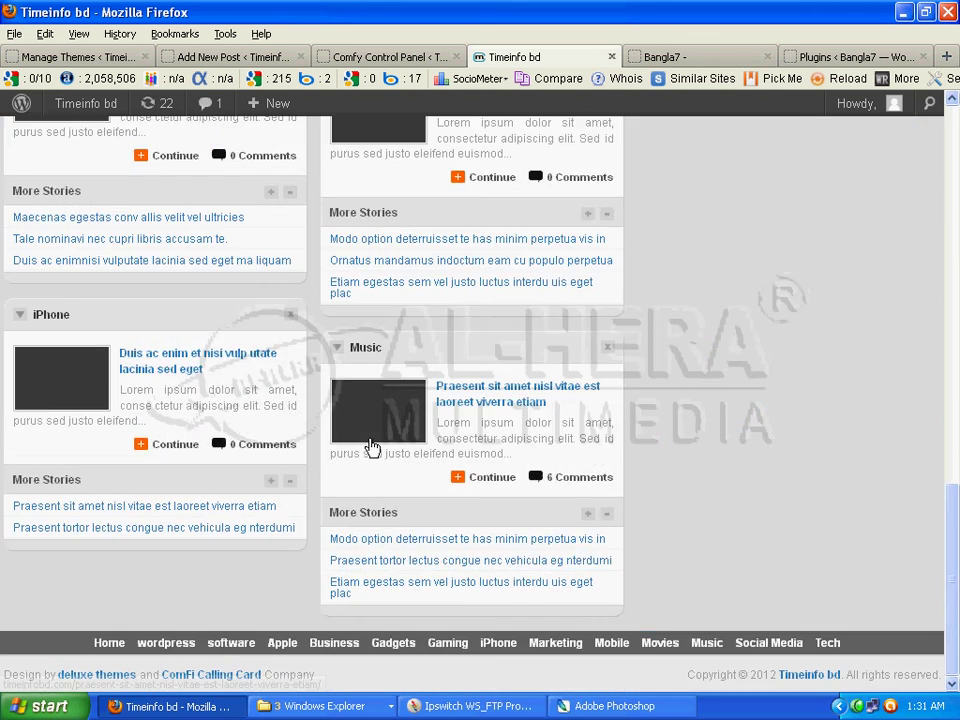